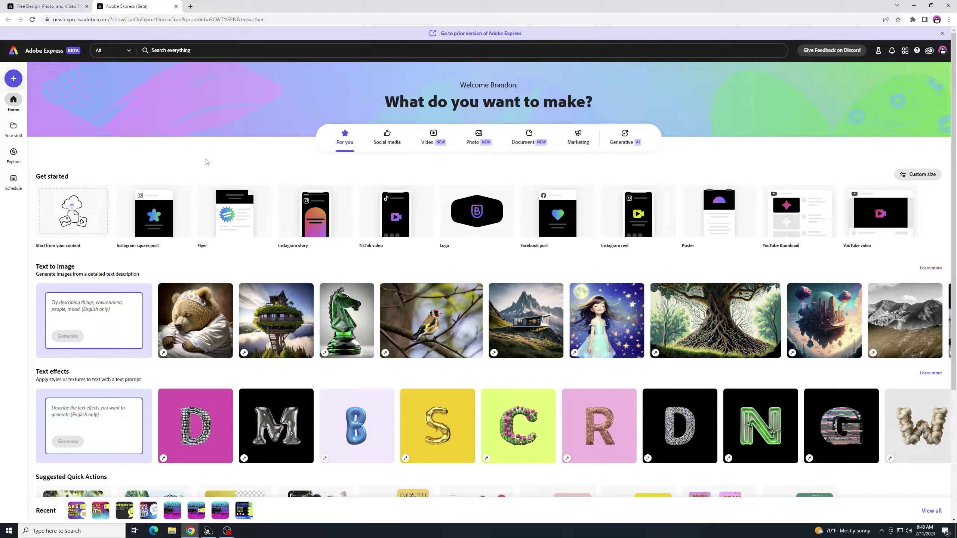
- Create a blank 1280 × 720 YouTube thumbnail from scratch via the Social media formats
left_click(392, 145)
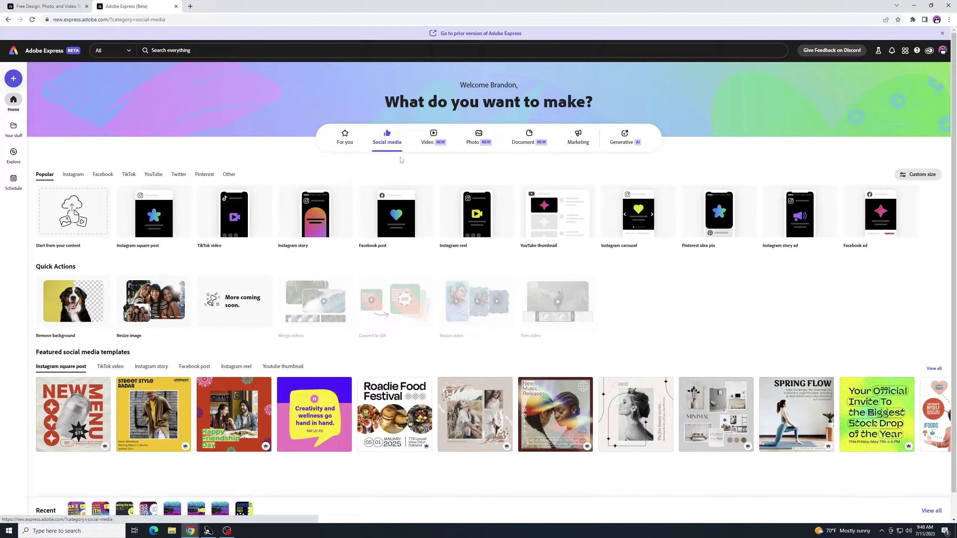
mouse_move(560, 244)
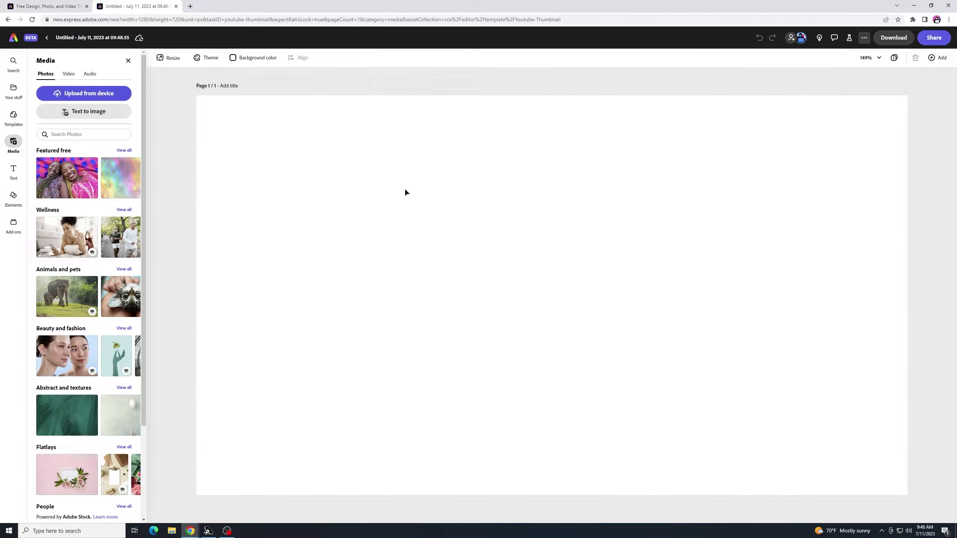
- Add the pink </bp> logo from Brands & Libraries, shrink it, and move it top-right
left_click(13, 89)
left_click(75, 74)
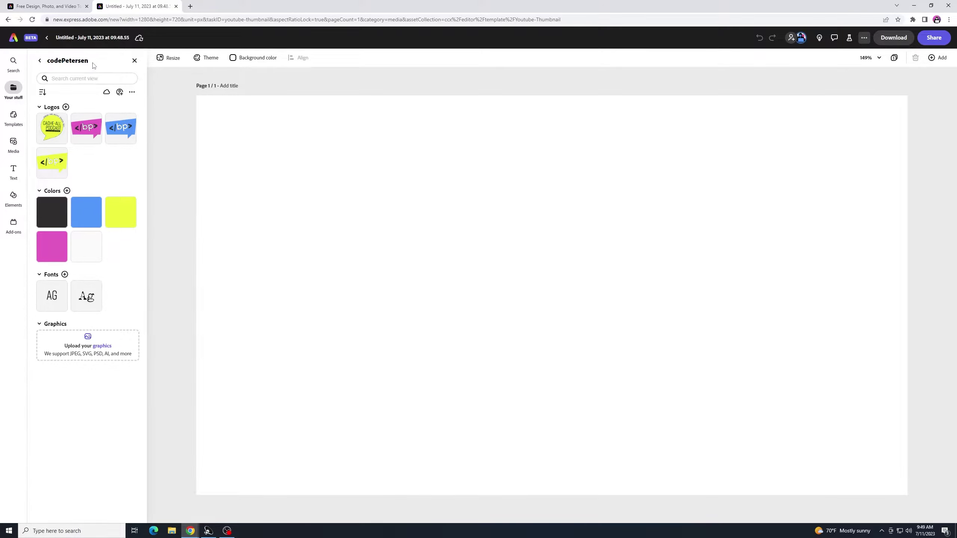
left_click(94, 132)
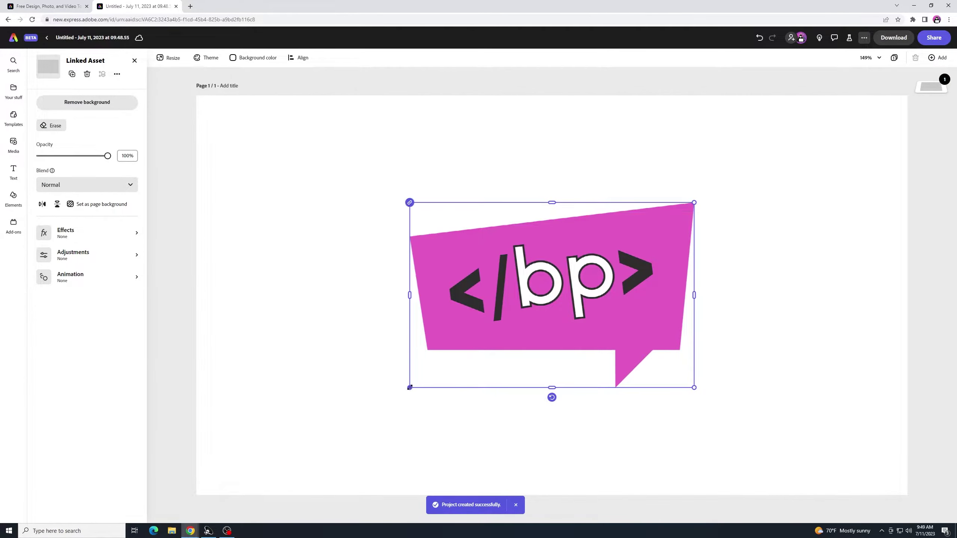
left_click_drag(408, 392, 578, 371)
left_click_drag(613, 282, 772, 208)
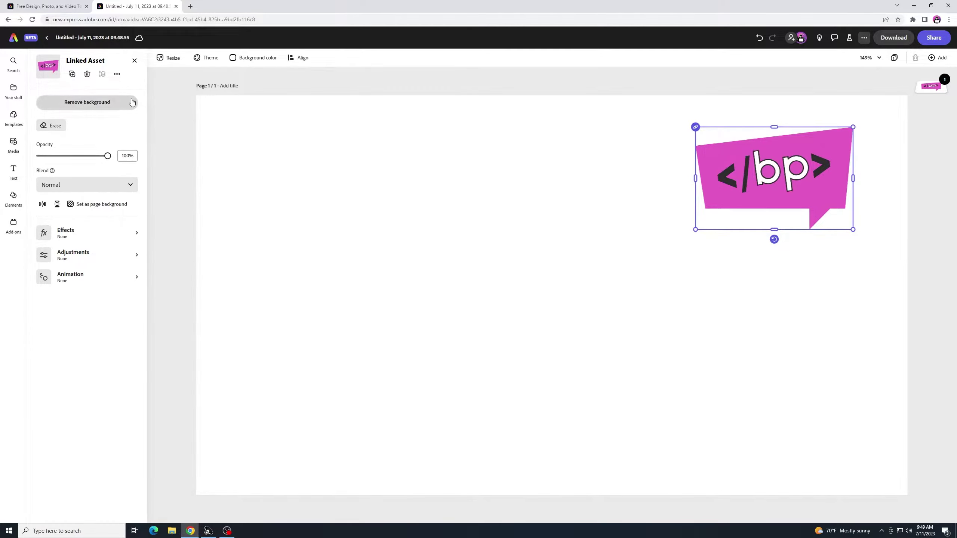
- Generate a widescreen 16:9 image from the prompt 'neon blue neon yellow smooth gradient'
left_click(13, 93)
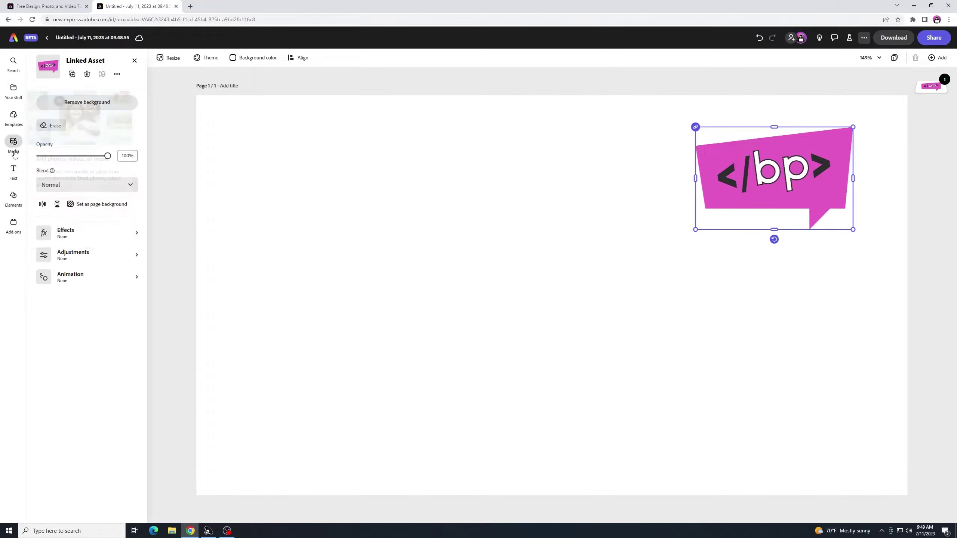
left_click(14, 145)
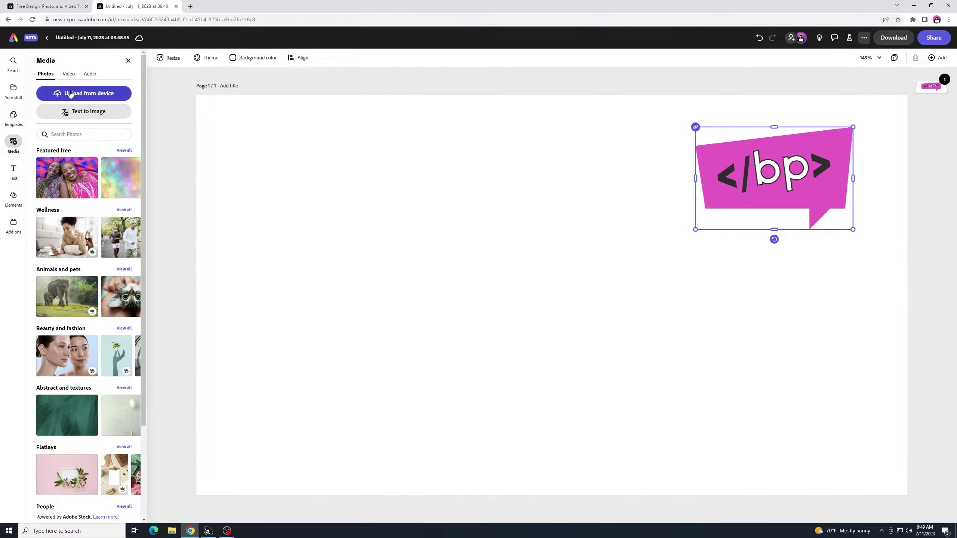
left_click(97, 115)
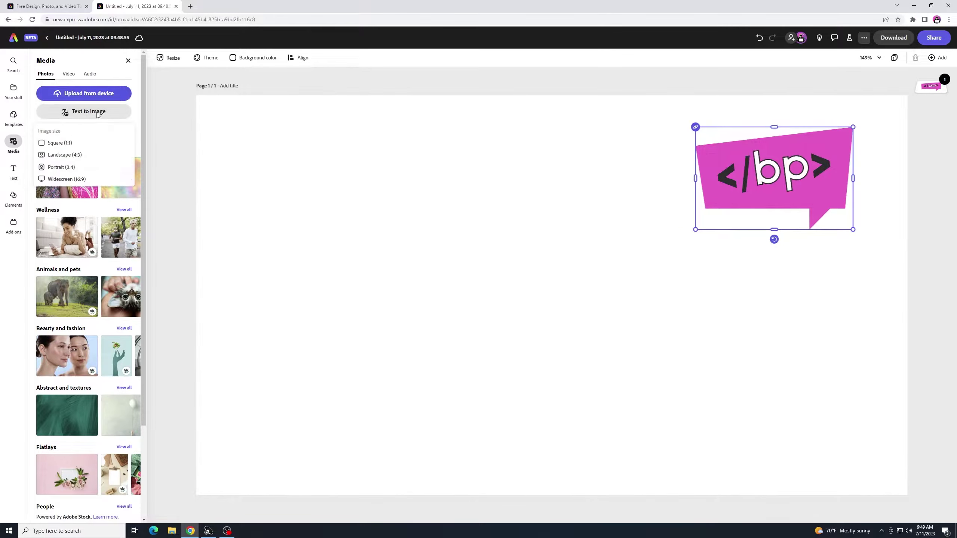
left_click(79, 180)
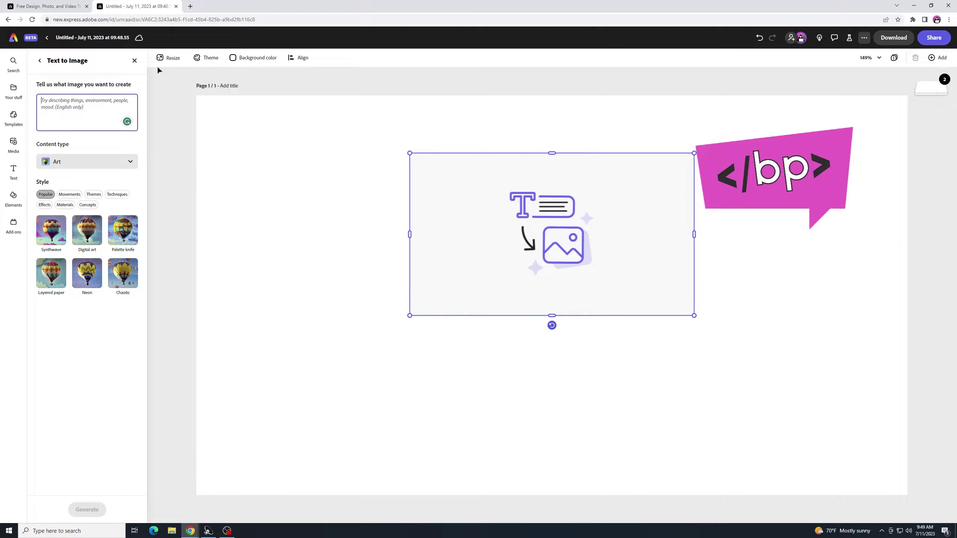
type("neon blue ")
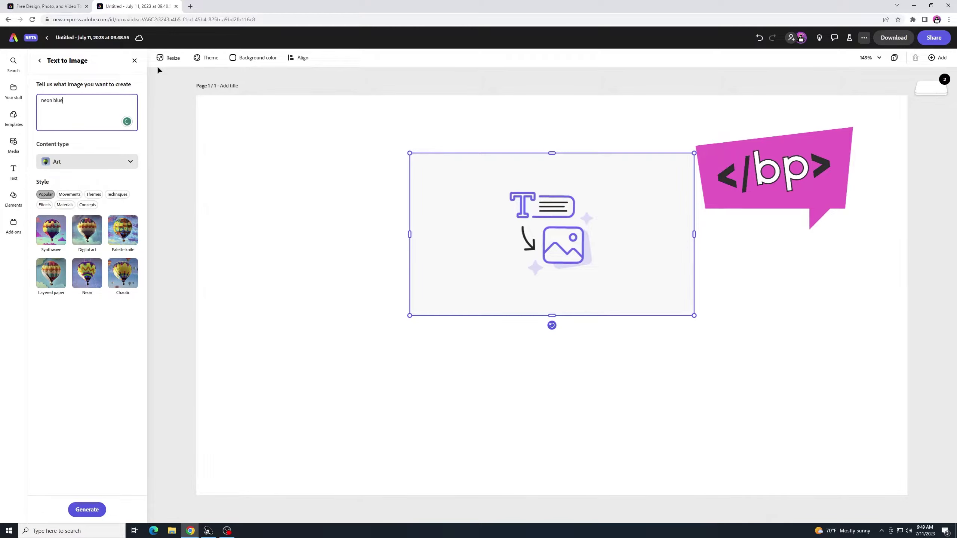
type("neon yellow smooth gradient")
key("Return")
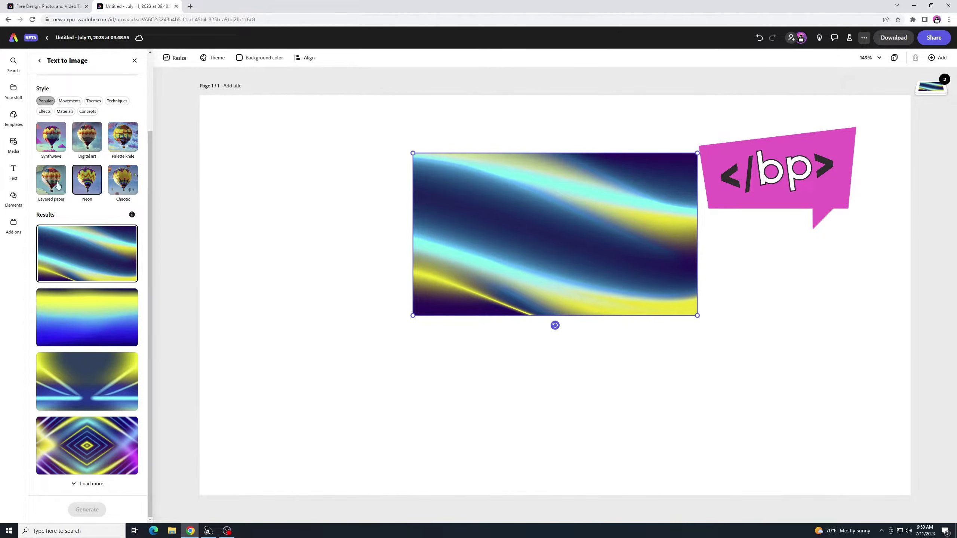
- Revise the prompt into a neon blue-to-yellow gradient background and regenerate
scroll(76, 112, "up", 3)
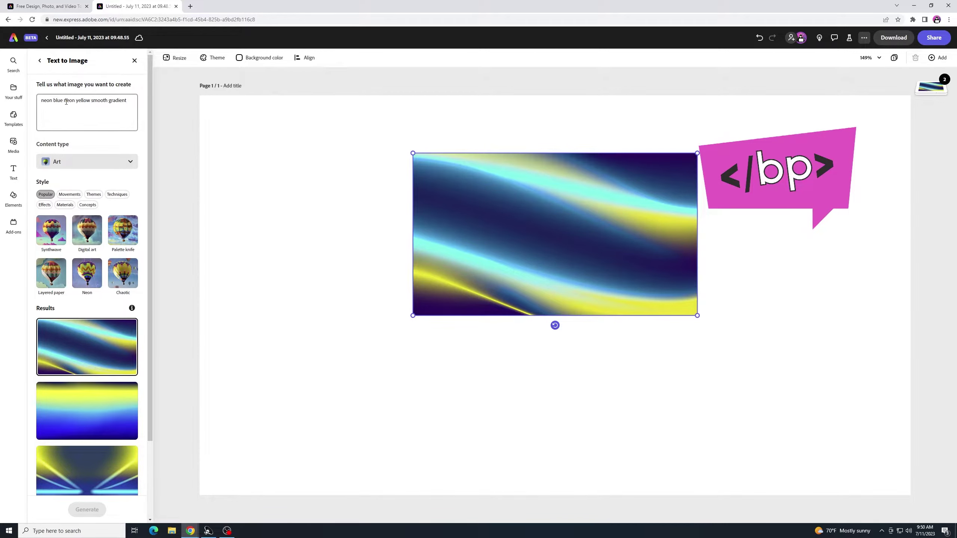
left_click(66, 102)
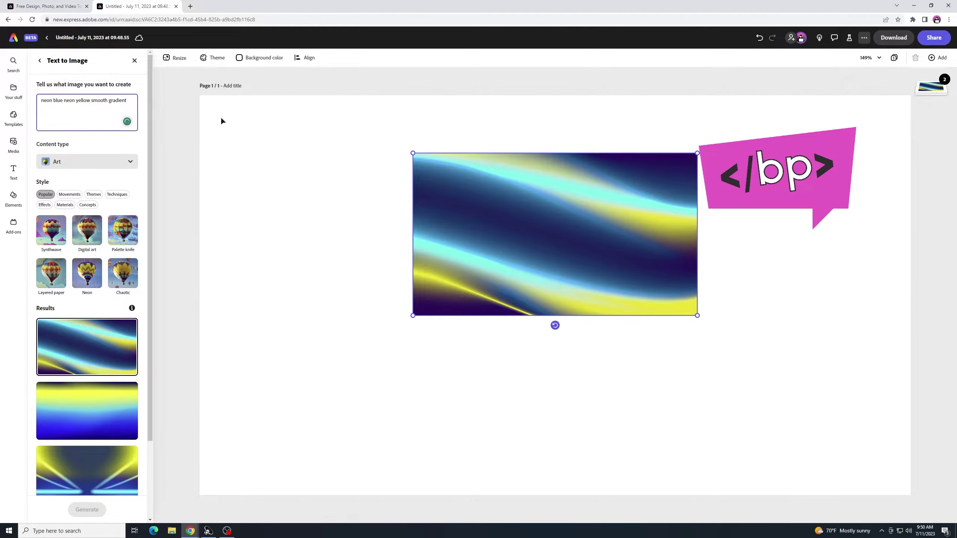
type("to")
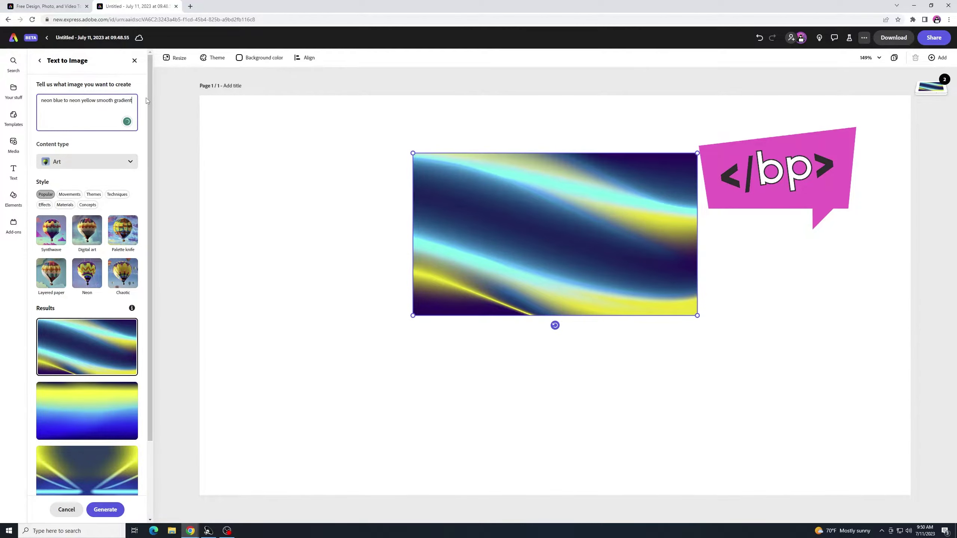
type("ackground")
key("Return")
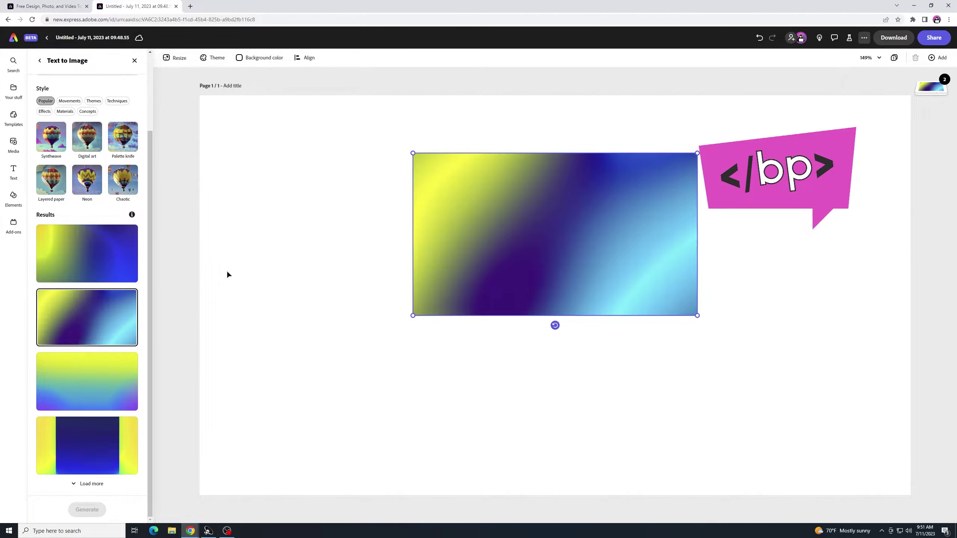
- Resize and position the gradient image to fill the page edge to edge
left_click_drag(519, 226, 265, 162)
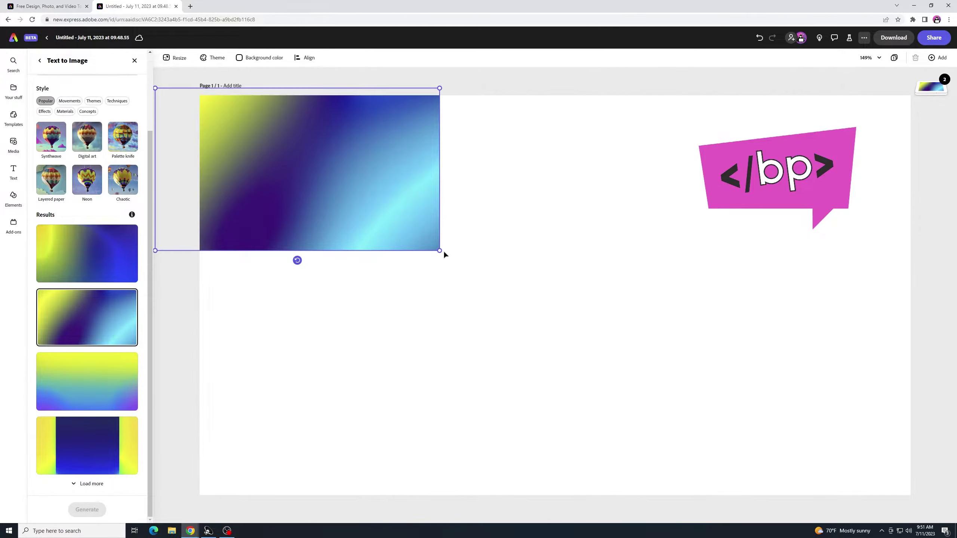
left_click_drag(440, 250, 951, 454)
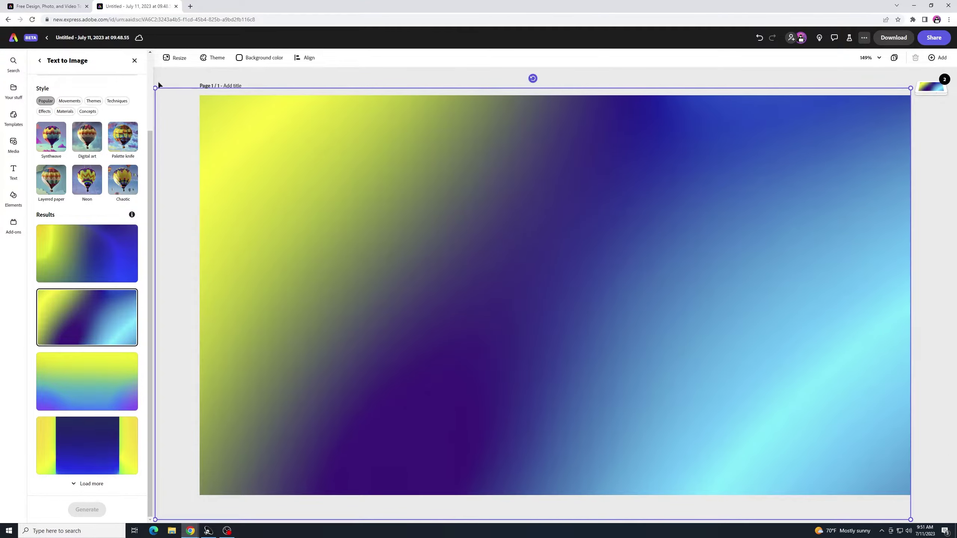
left_click_drag(155, 92, 112, 78)
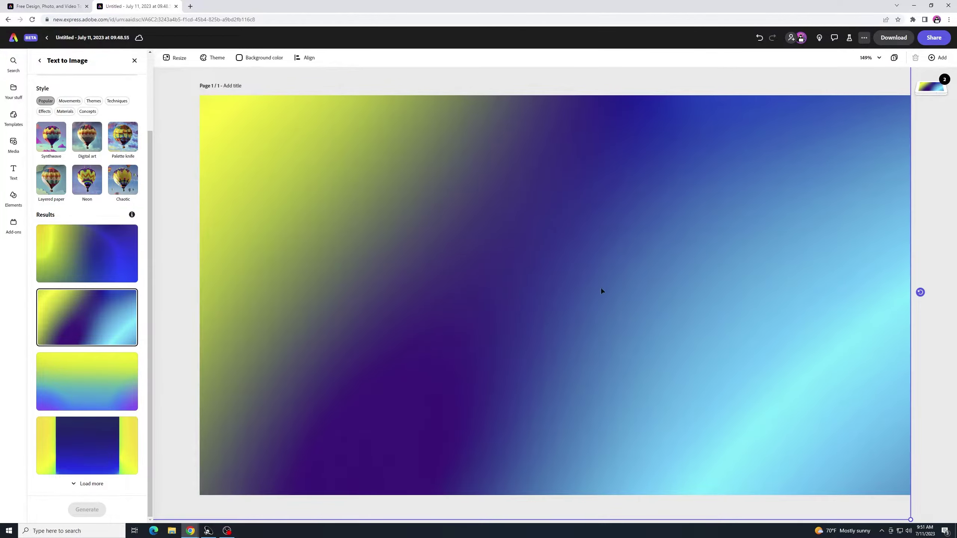
- Move the gradient image below the </bp> logo in the layer stack
left_click(943, 92)
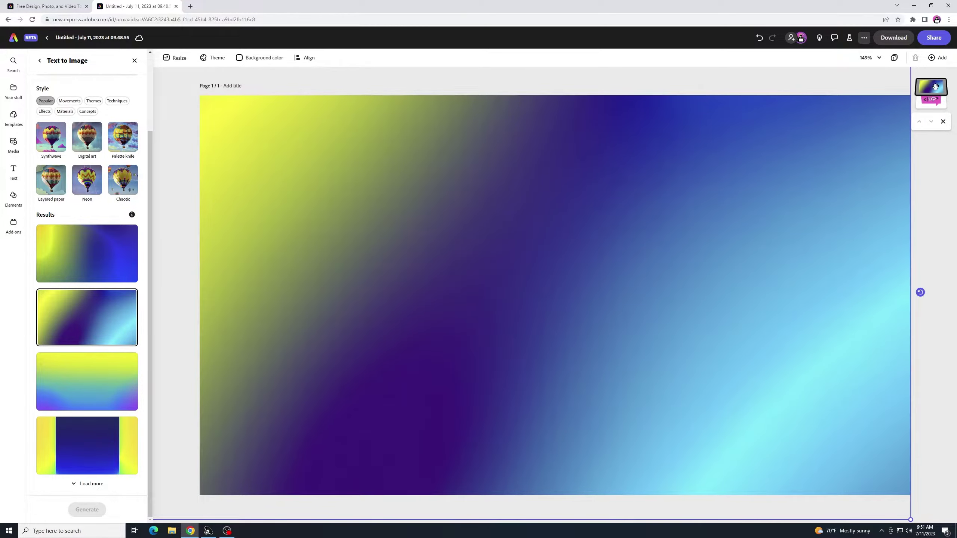
left_click_drag(935, 87, 935, 101)
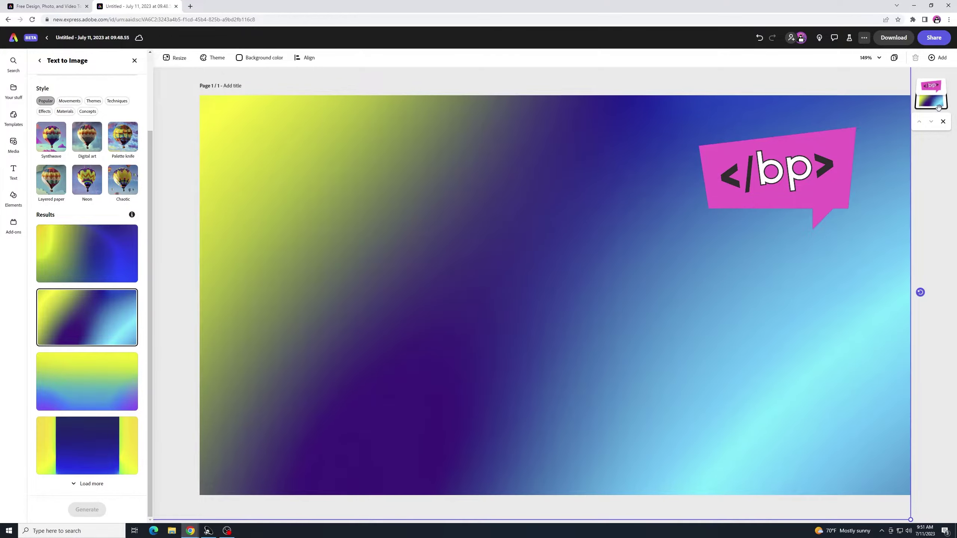
left_click(788, 141)
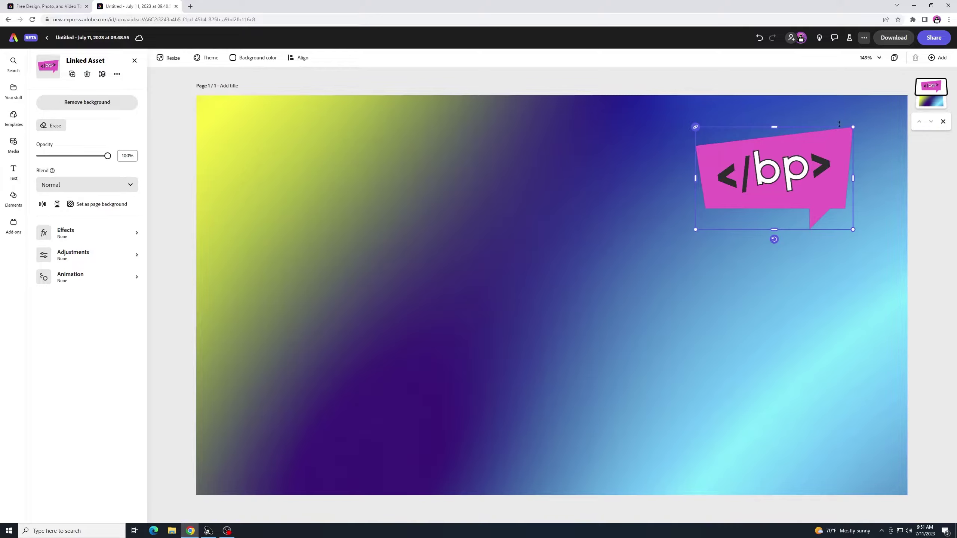
- Add a left-side text box reading 'YouTube thumbnail with Adobe Express' and select its text
left_click(13, 169)
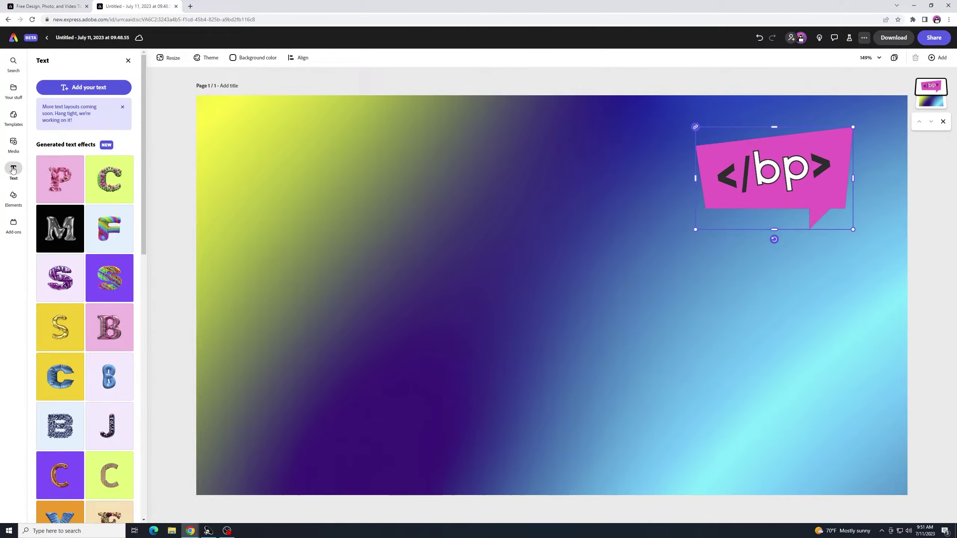
left_click(88, 90)
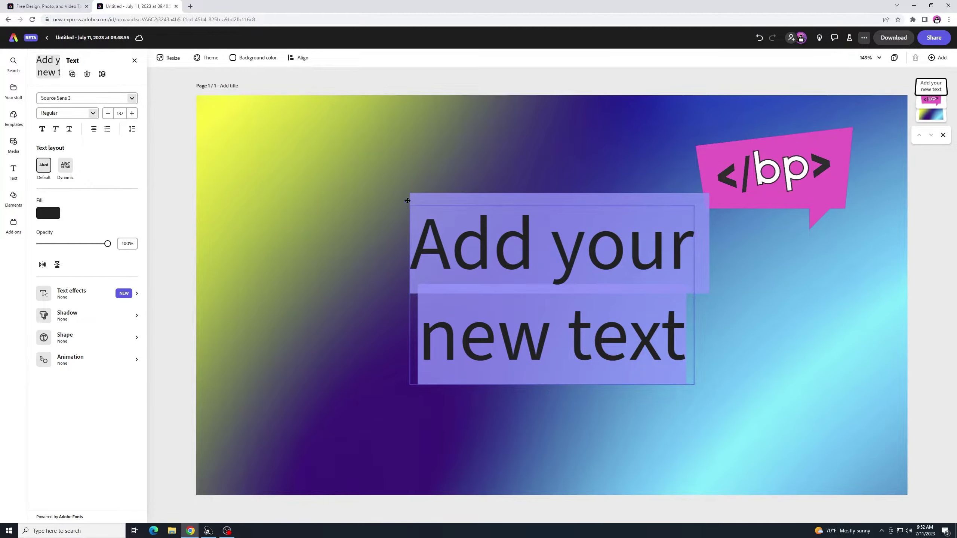
left_click_drag(422, 204, 280, 188)
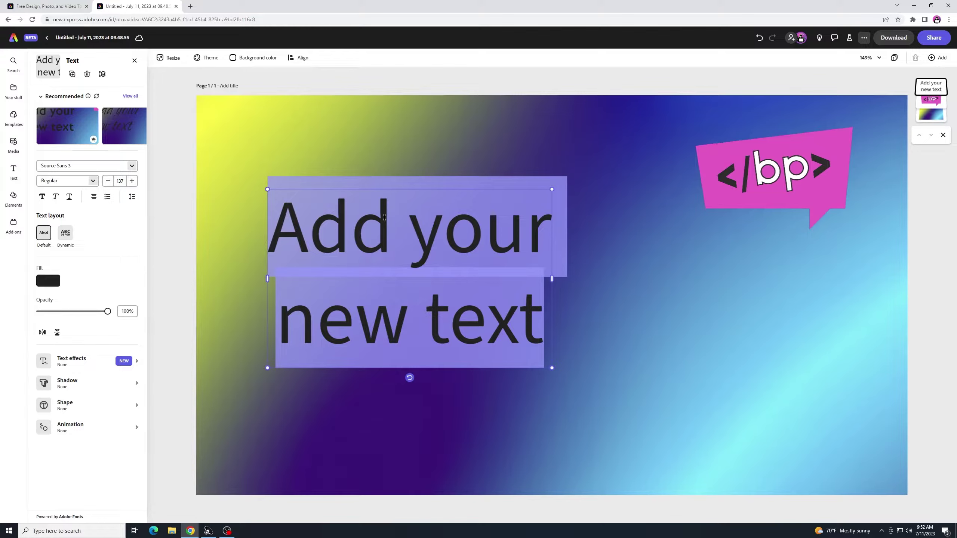
type("YouTube thumbnail with")
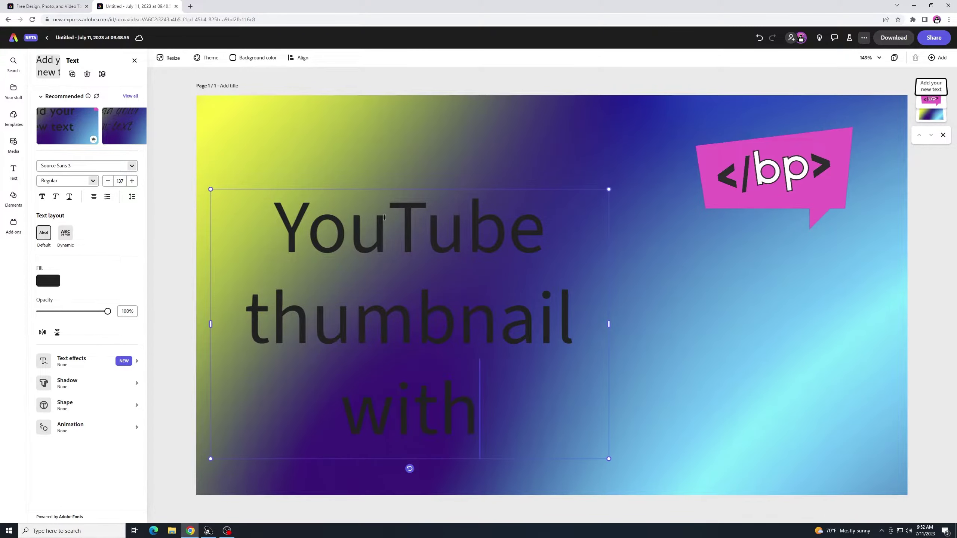
type(" Adobe Ex")
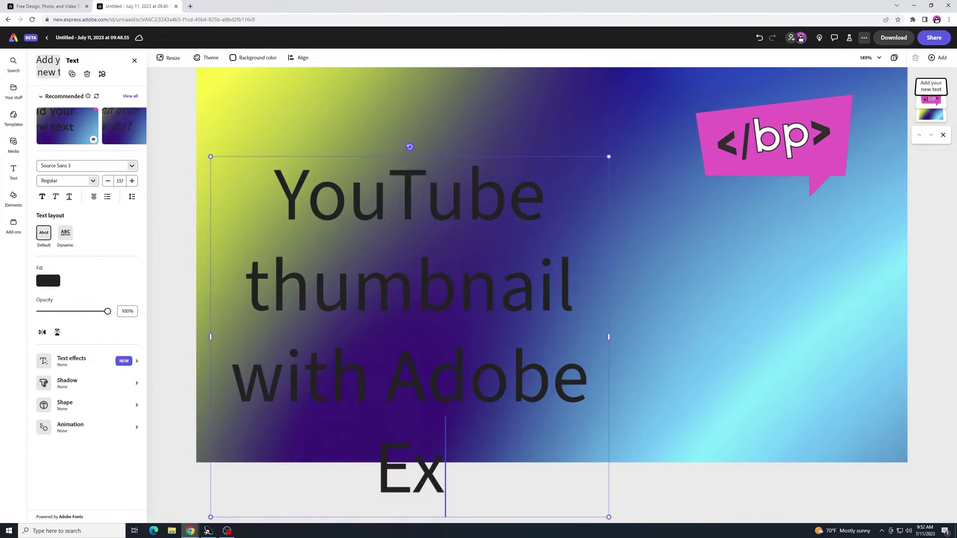
type("press")
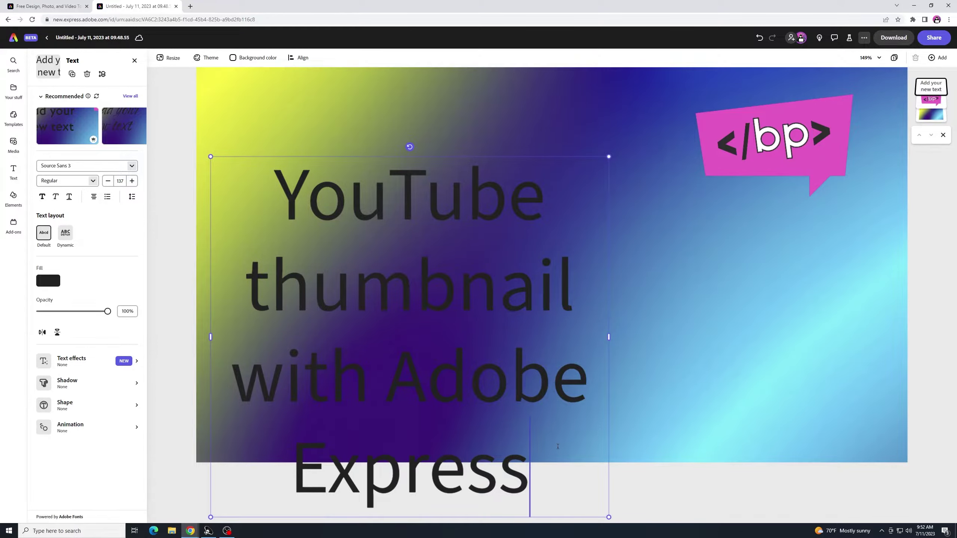
left_click_drag(529, 490, 237, 227)
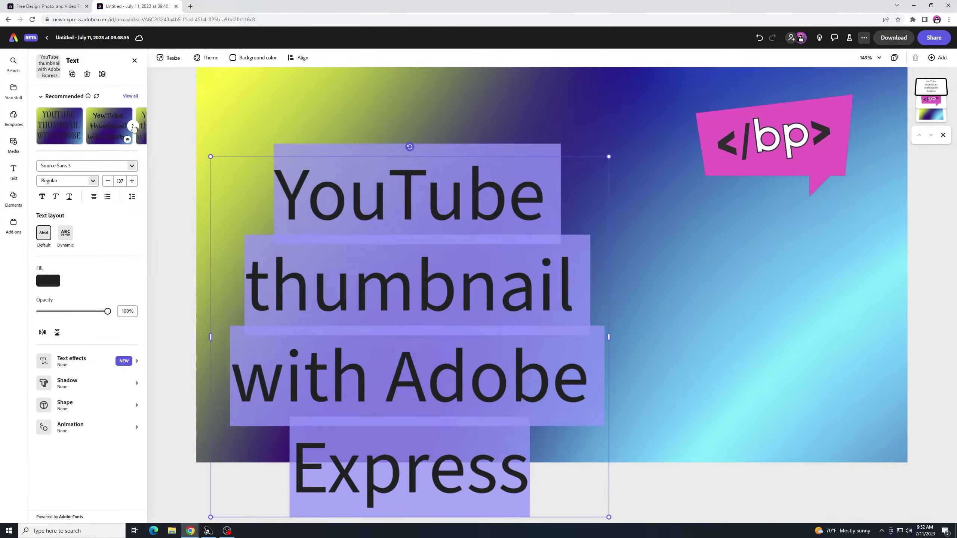
- Restyle the title with the Bungee Inline uppercase text style
left_click(133, 127)
left_click(133, 127)
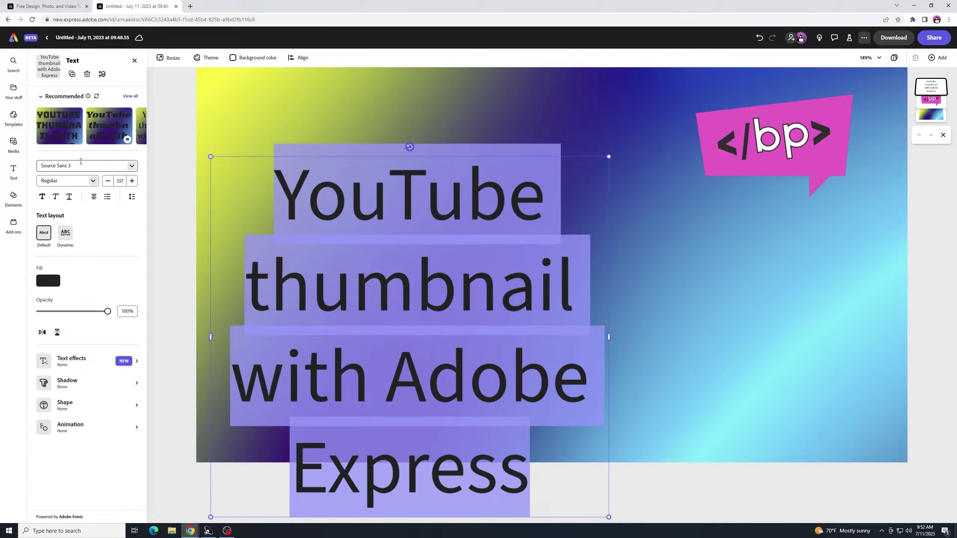
left_click(71, 138)
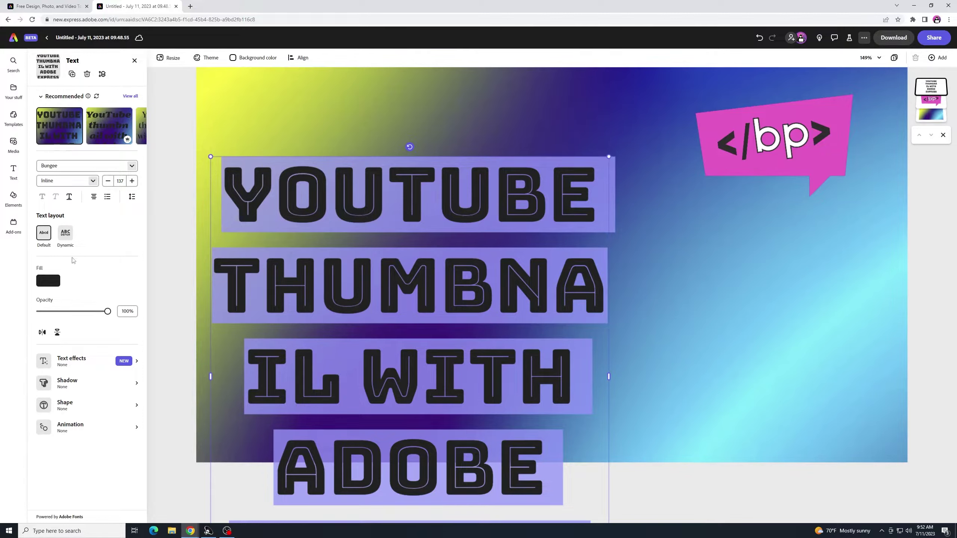
- Change the title's fill colour to pink
left_click(48, 284)
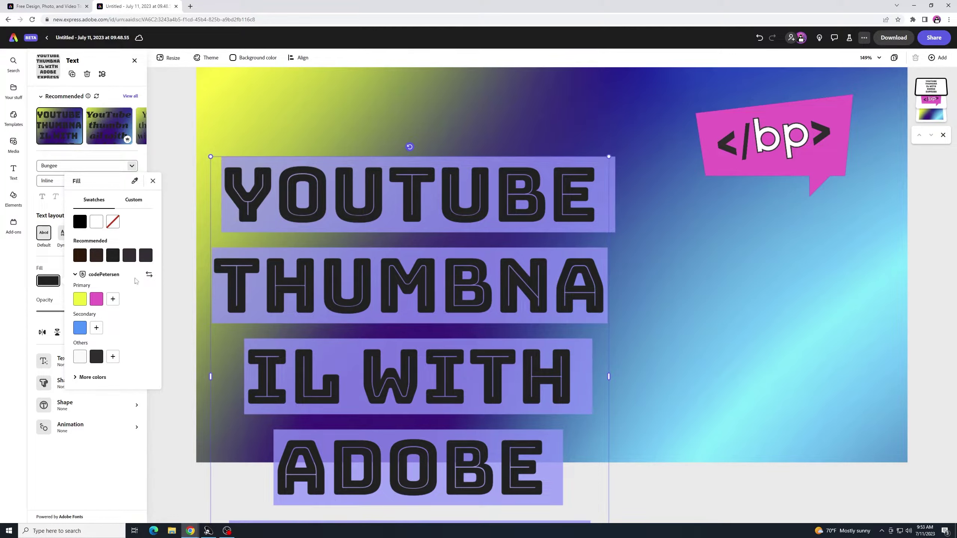
left_click(96, 299)
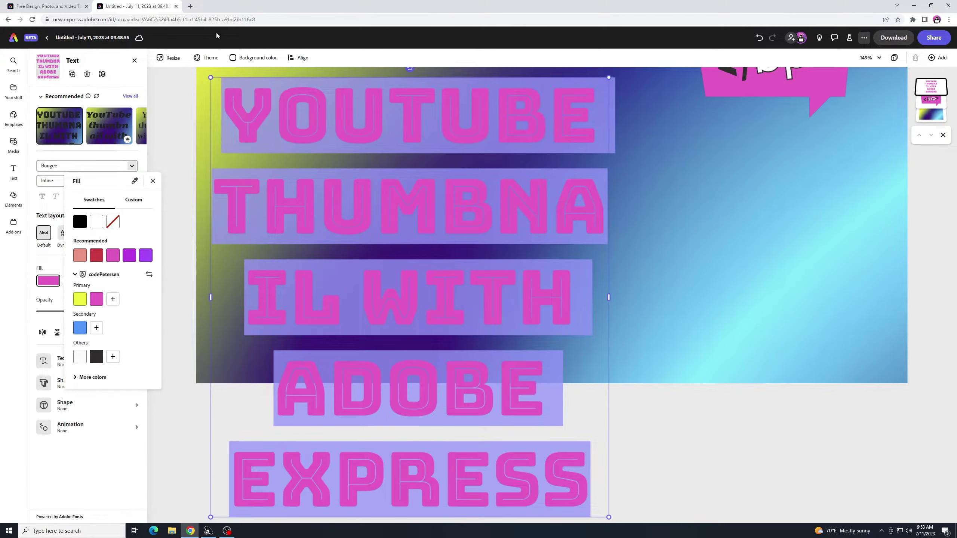
left_click(186, 427)
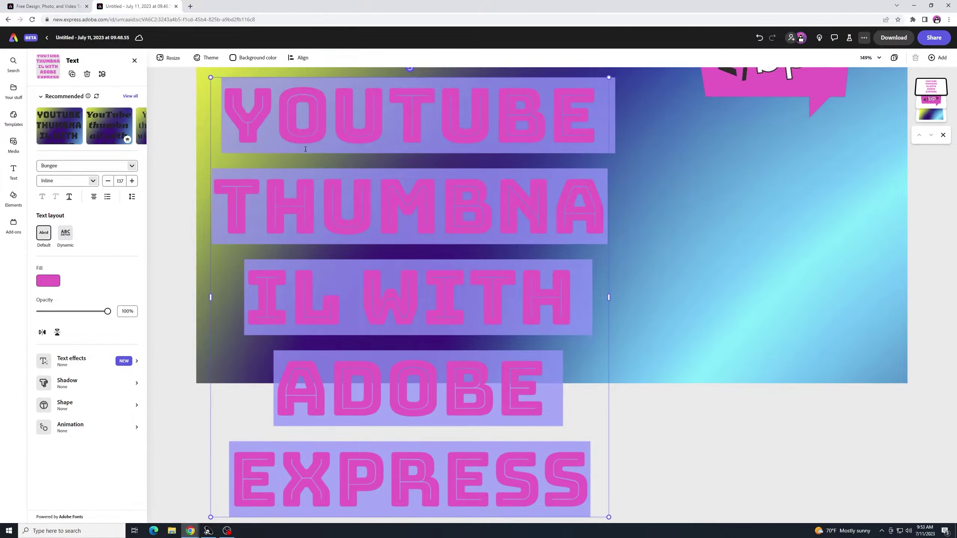
- Switch the title to Dynamic layout and resize it into five stacked lines
left_click(70, 239)
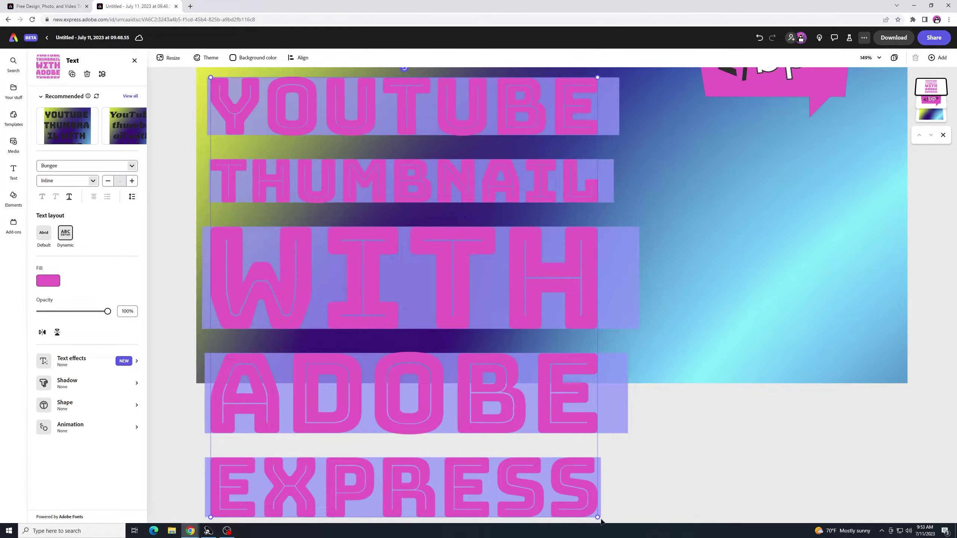
left_click_drag(597, 518, 503, 272)
scroll(548, 306, "up", 3)
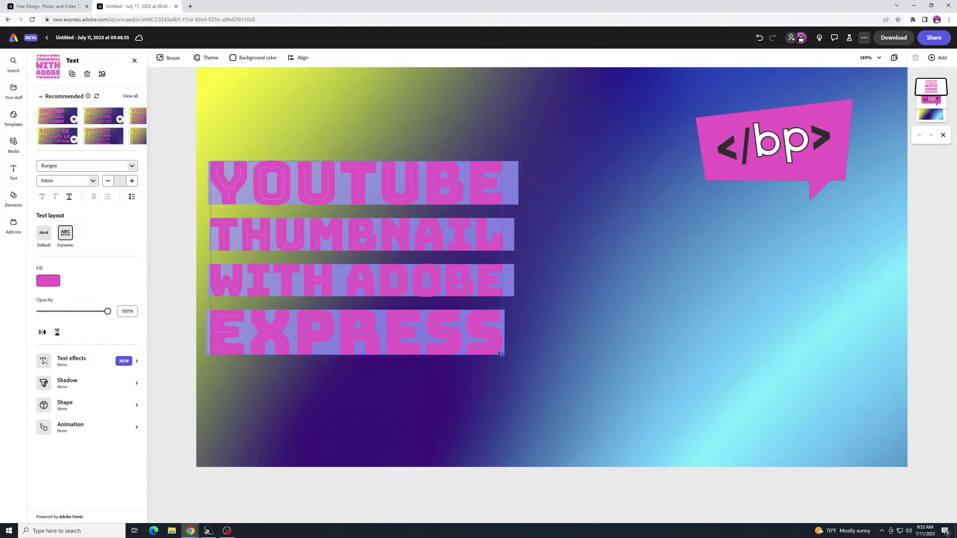
left_click_drag(502, 355, 657, 387)
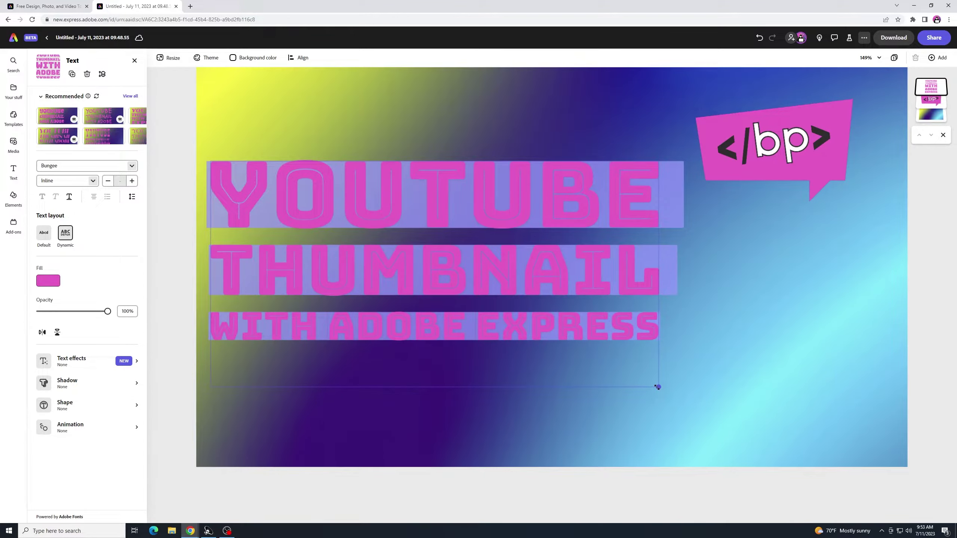
left_click_drag(657, 387, 610, 374)
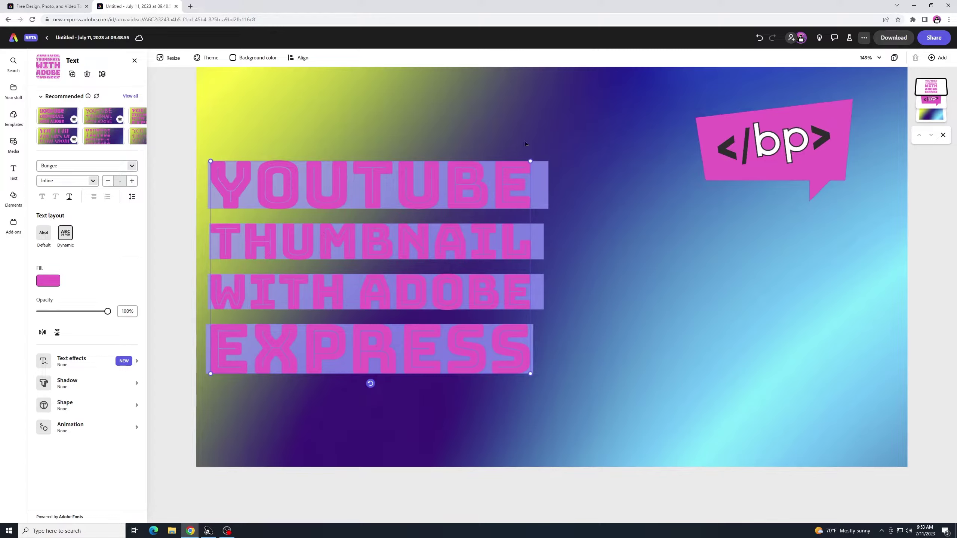
left_click_drag(530, 161, 457, 117)
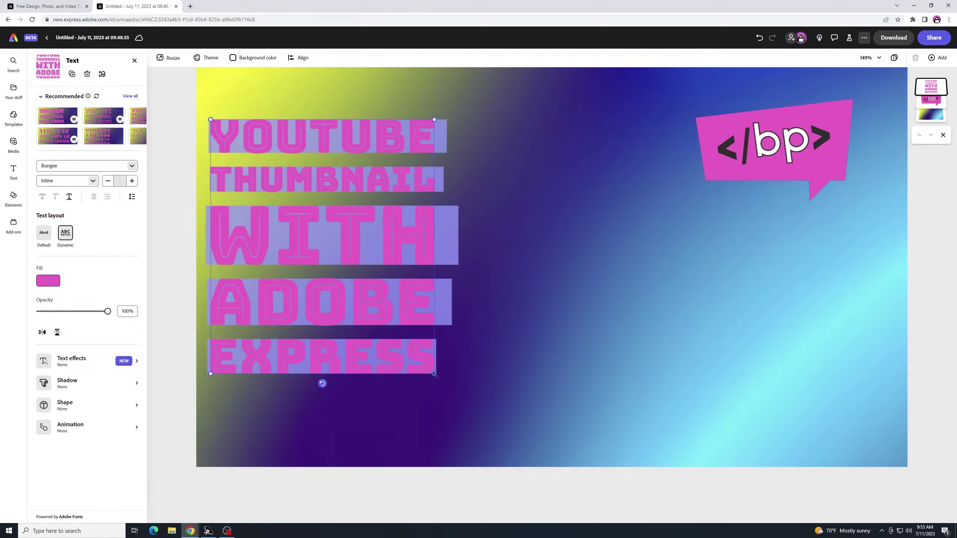
left_click_drag(434, 373, 496, 401)
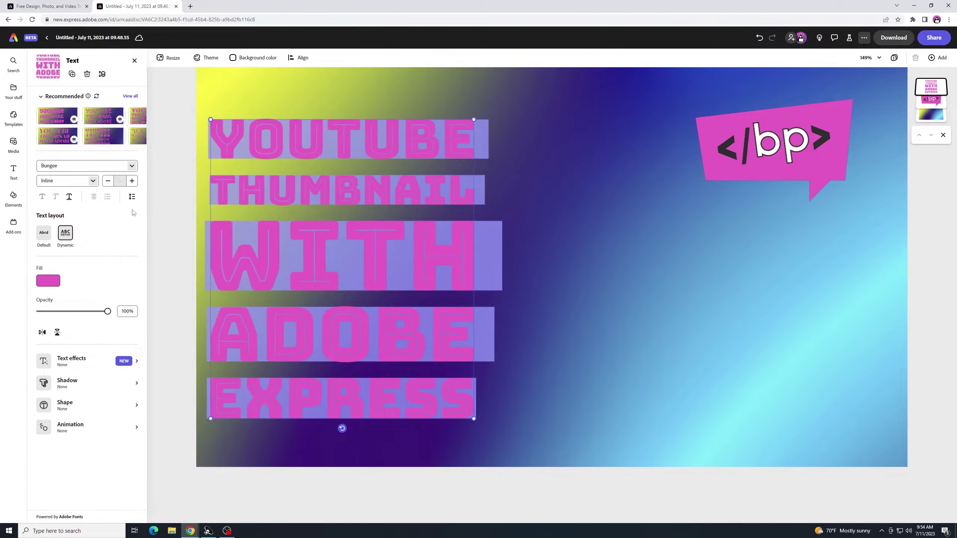
- Tighten the title's line spacing and shift the block further right
left_click(132, 197)
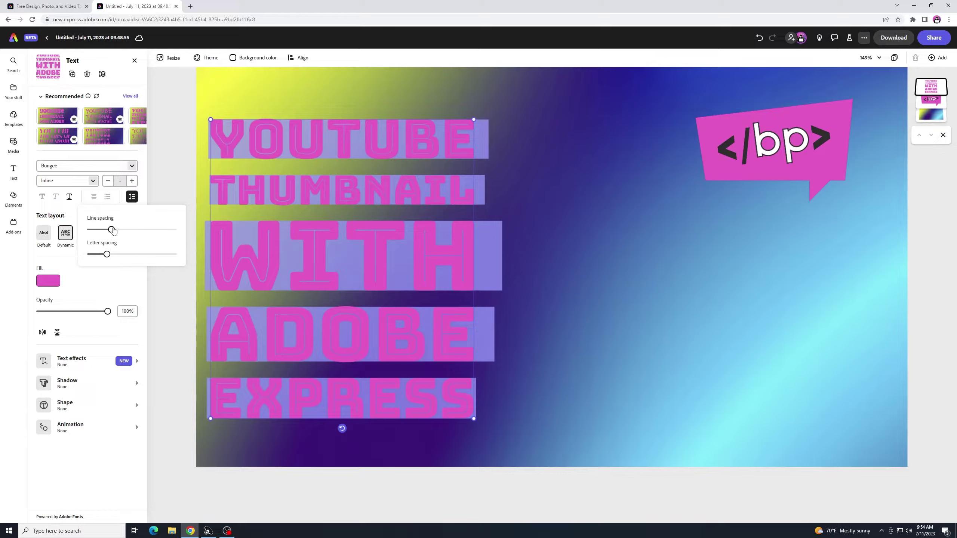
left_click_drag(113, 231, 100, 232)
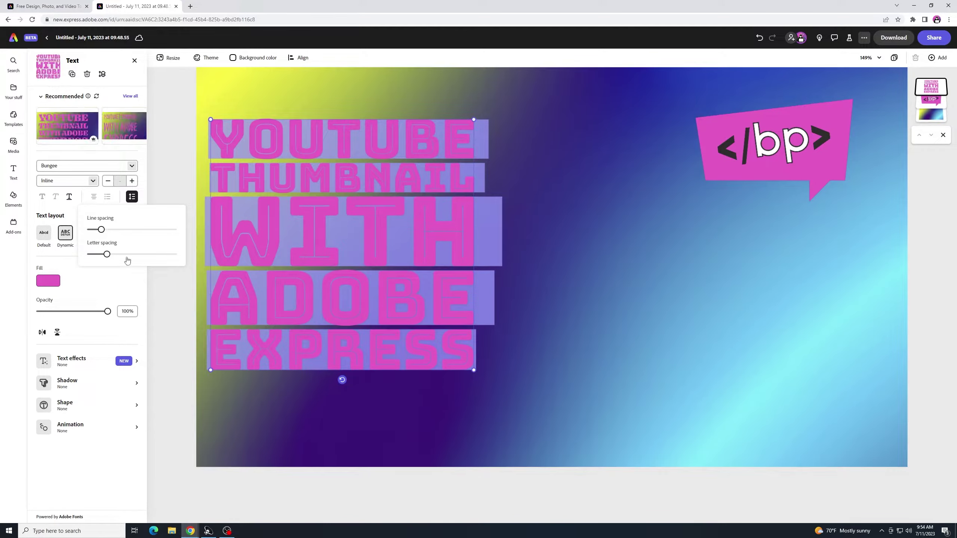
left_click(161, 294)
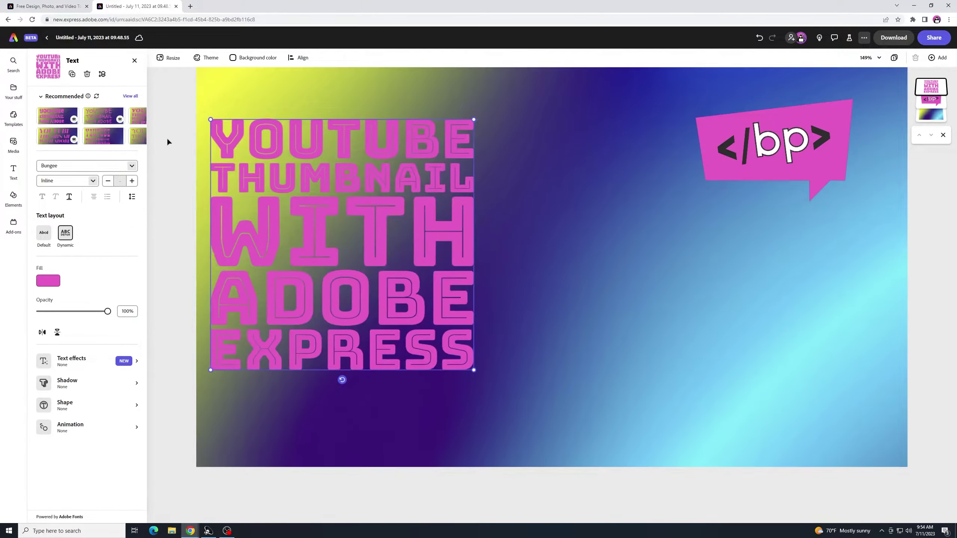
left_click_drag(384, 250, 446, 244)
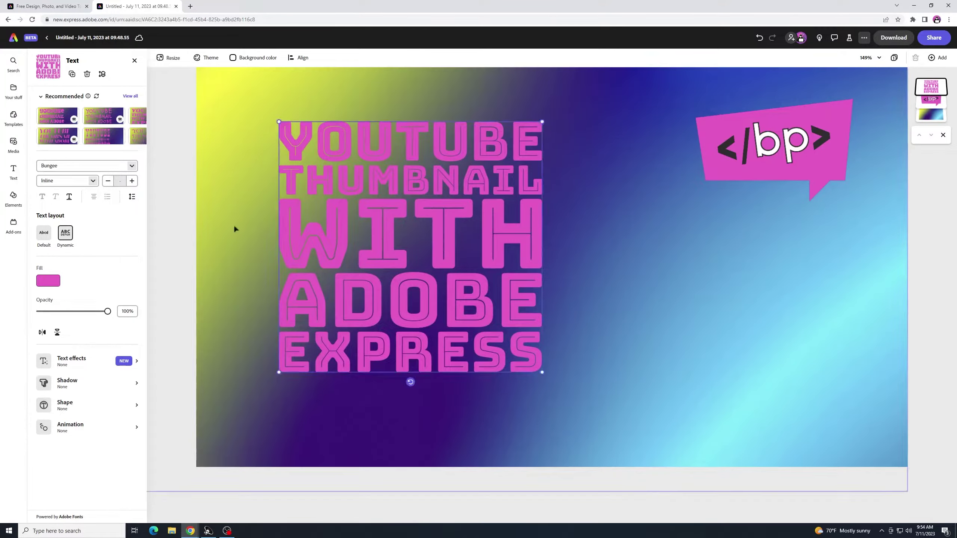
left_click(132, 196)
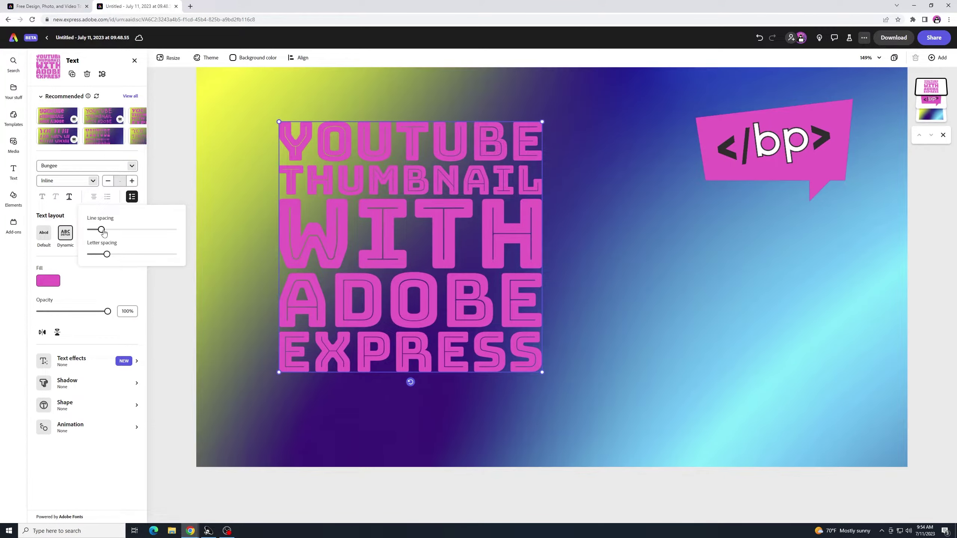
left_click_drag(100, 230, 103, 232)
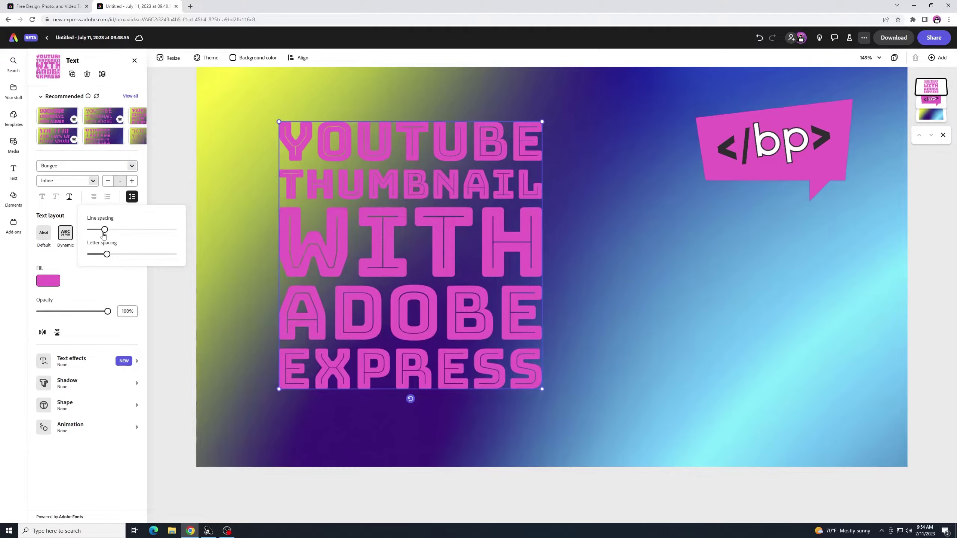
left_click(170, 297)
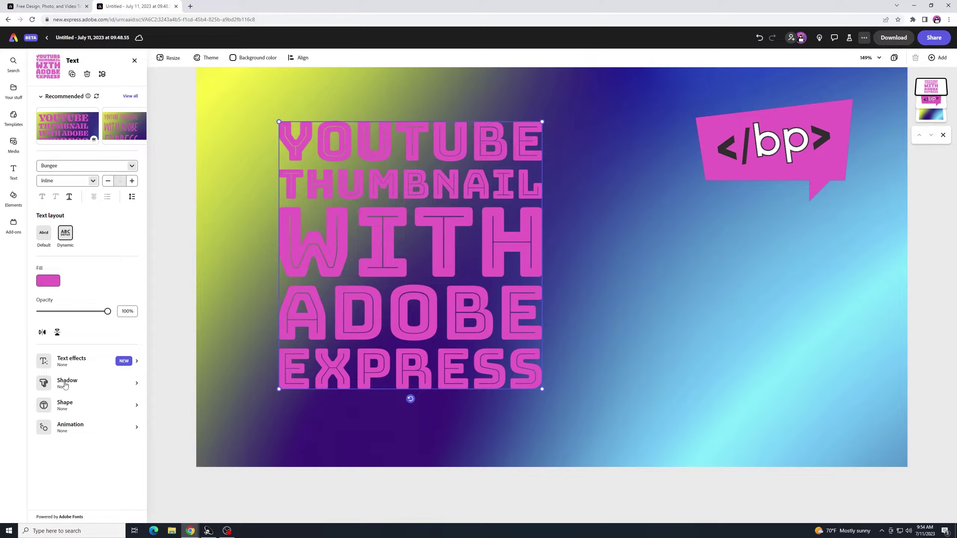
- Give the title a custom black drop shadow
left_click(137, 386)
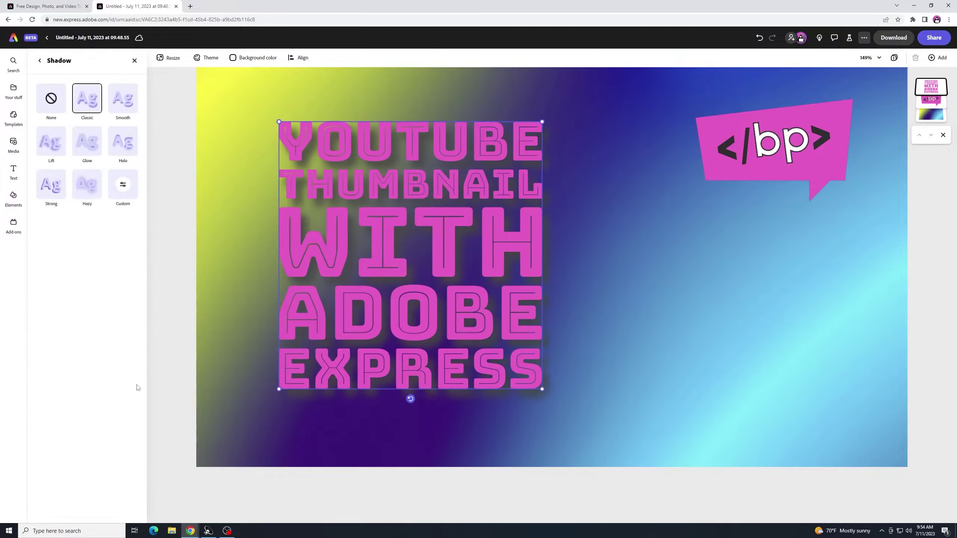
left_click(54, 189)
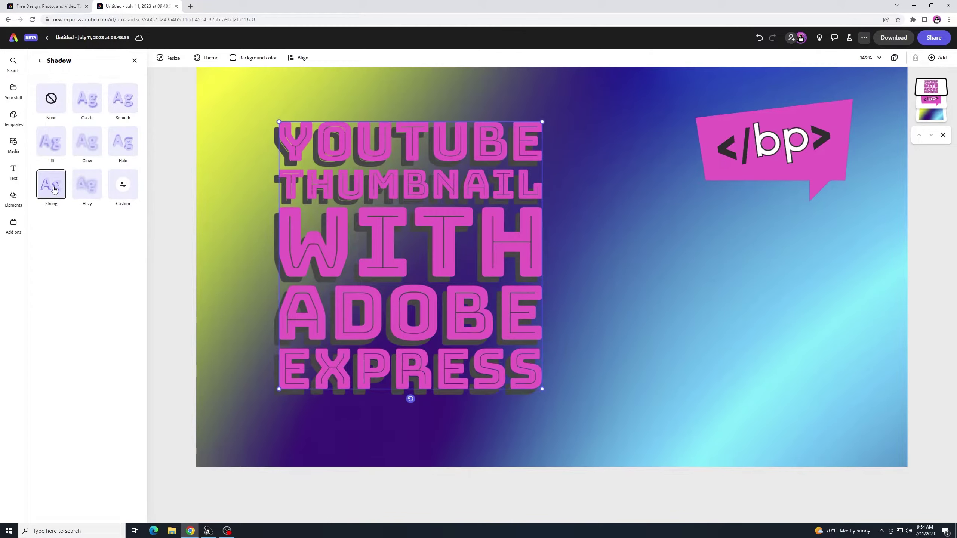
left_click(123, 184)
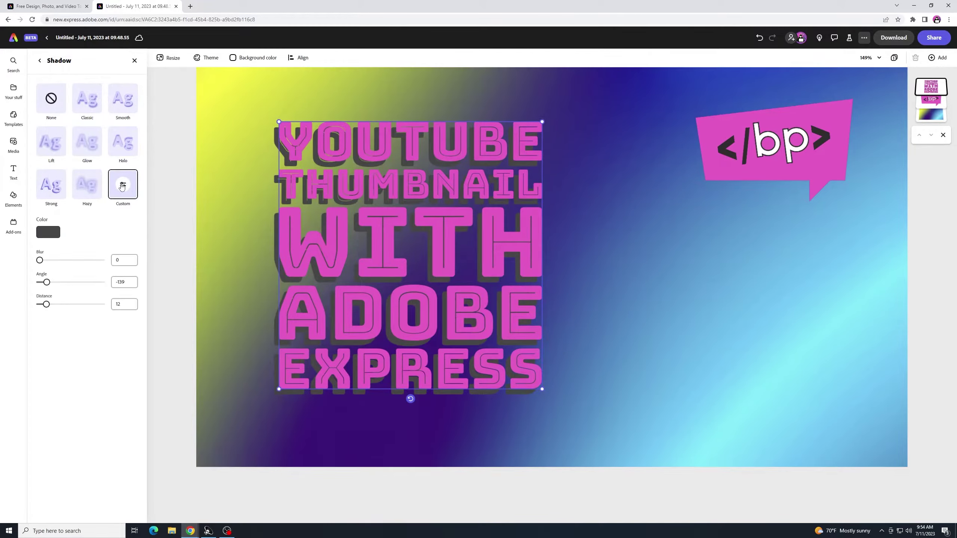
left_click(55, 232)
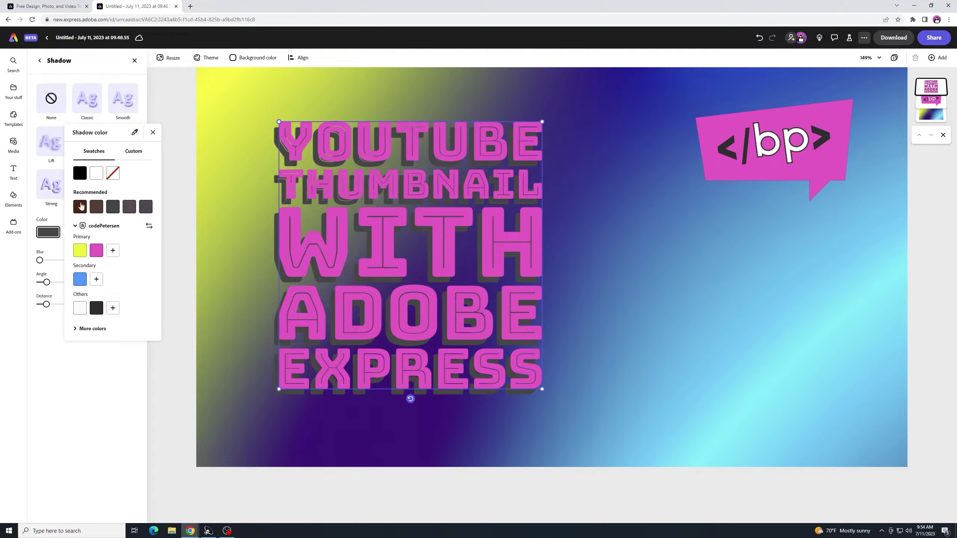
left_click(81, 174)
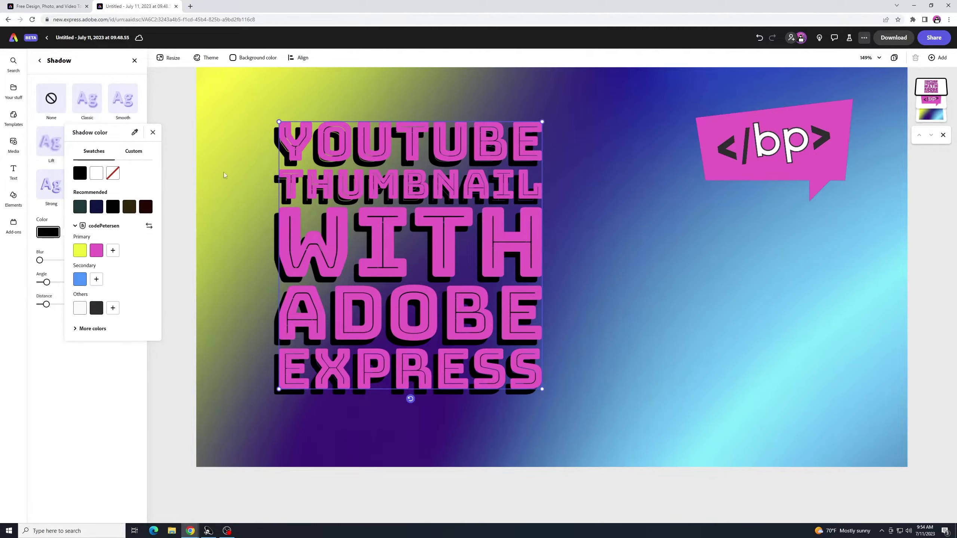
left_click(66, 363)
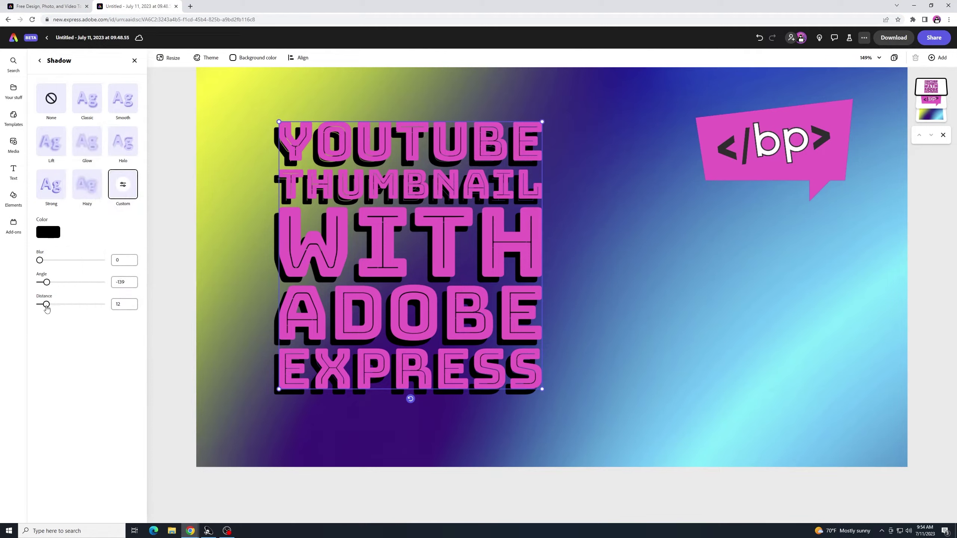
- Adjust the title's shadow distance in the custom shadow settings
mouse_move(47, 306)
left_mouse_down()
mouse_move(61, 305)
mouse_move(51, 307)
left_mouse_up()
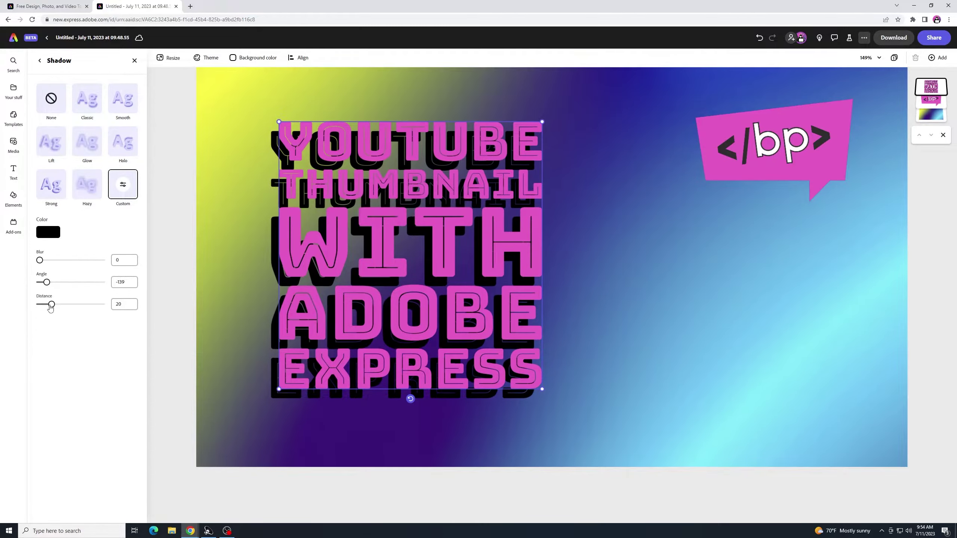
key("ctrl+z")
key("ctrl+z")
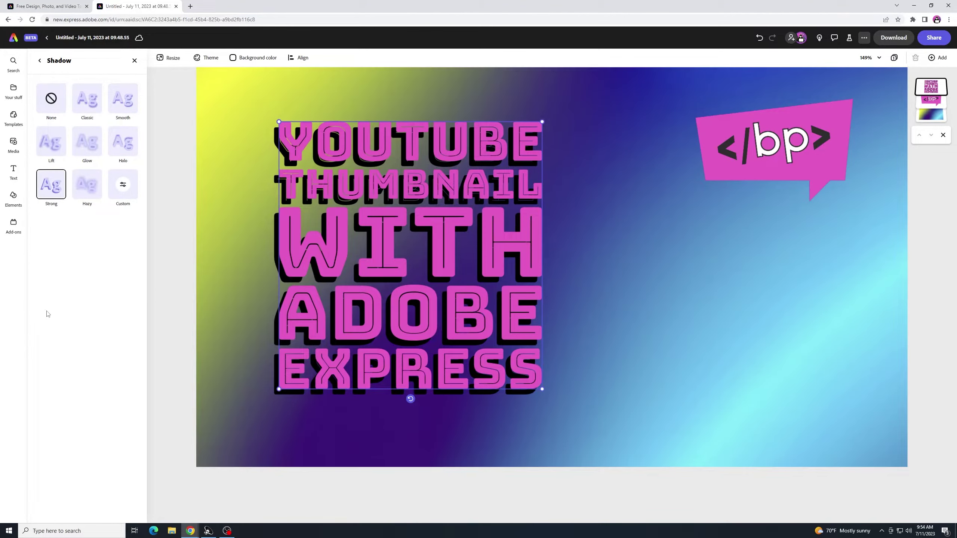
left_click(133, 196)
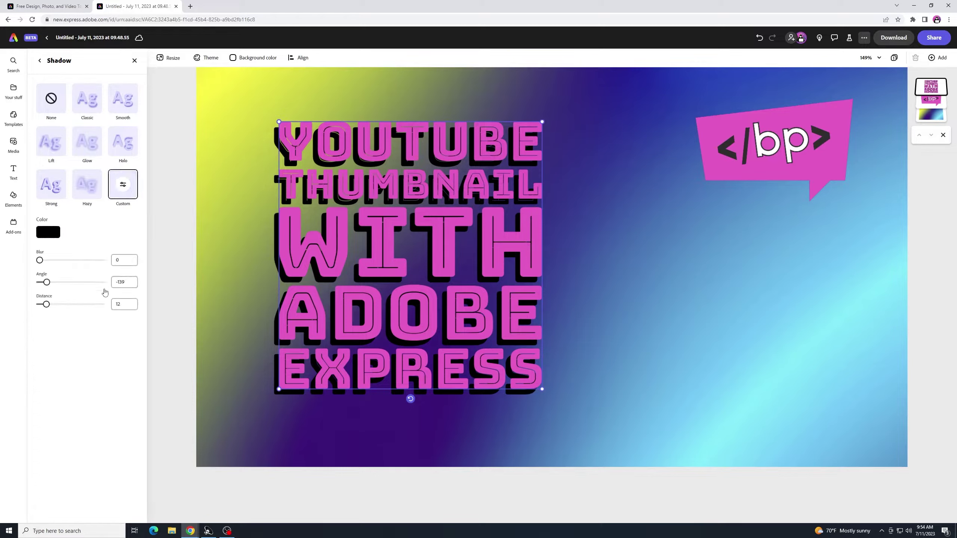
double_click(118, 304)
type("1")
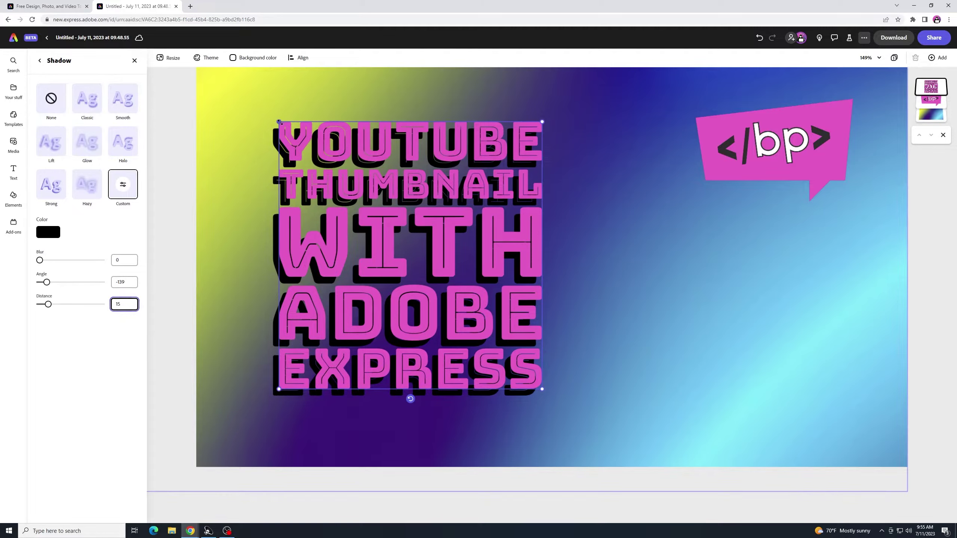
- Enlarge the title, centre it vertically, and set shadow distance to 15
left_click_drag(279, 123, 248, 101)
left_click_drag(363, 199, 367, 221)
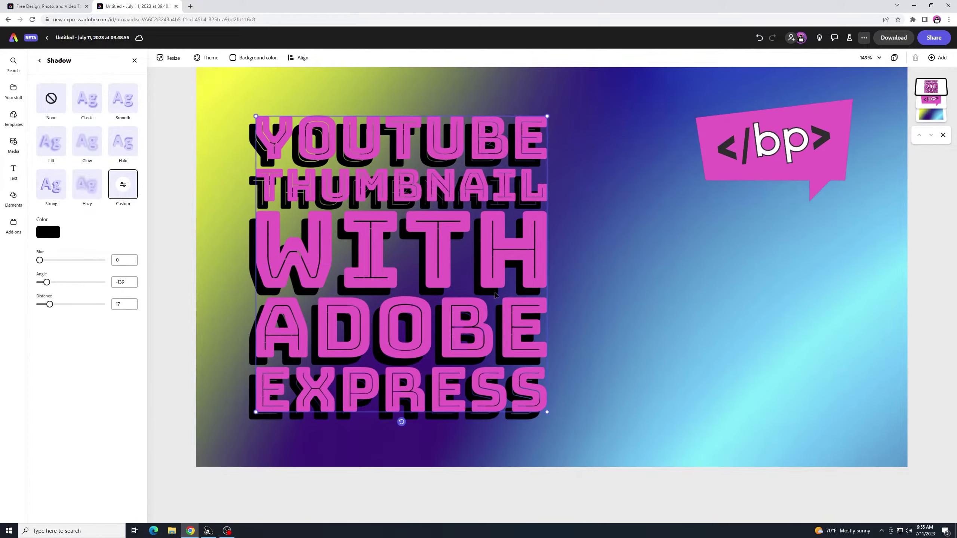
left_click(122, 304)
key("Return")
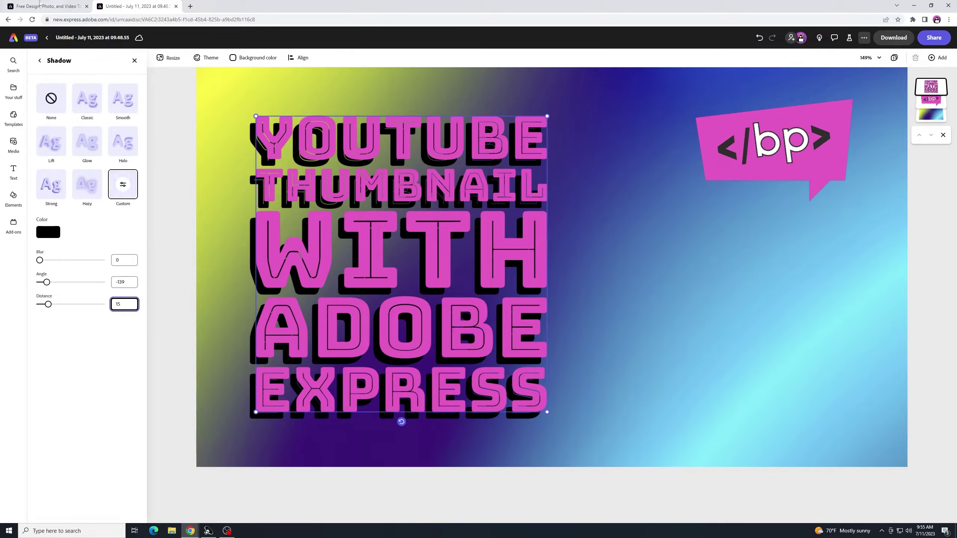
left_click(179, 231)
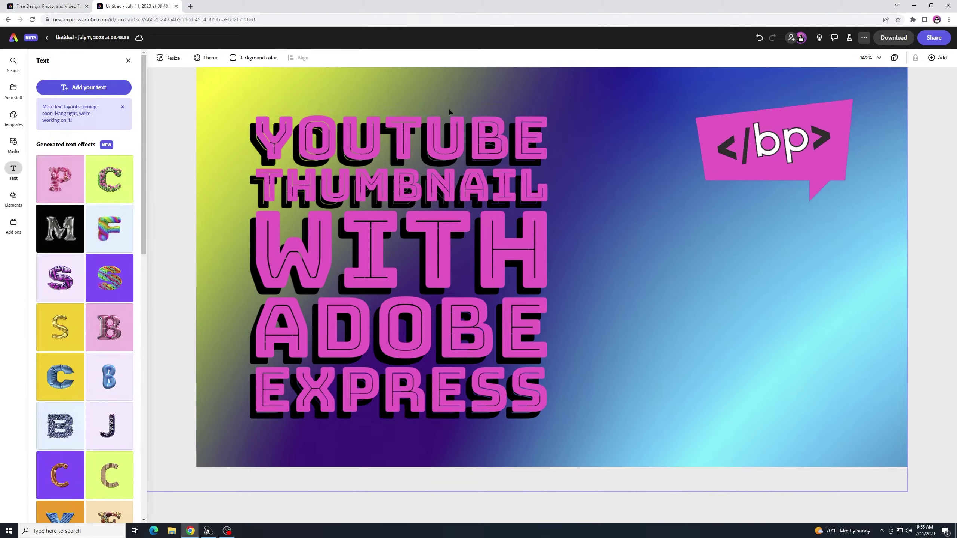
- Reposition the </bp> logo slightly lower near the thumbnail's top-right corner
left_click(798, 117)
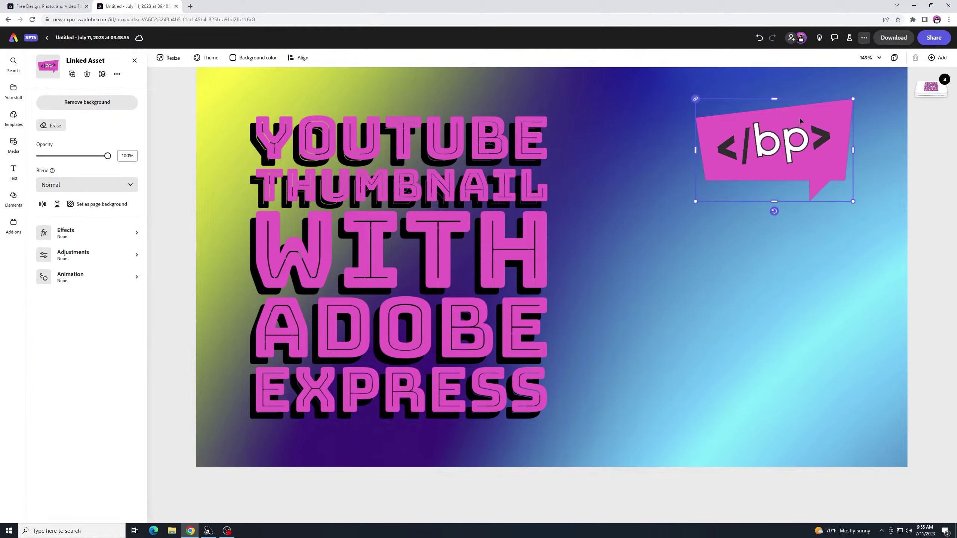
left_click_drag(798, 117, 787, 241)
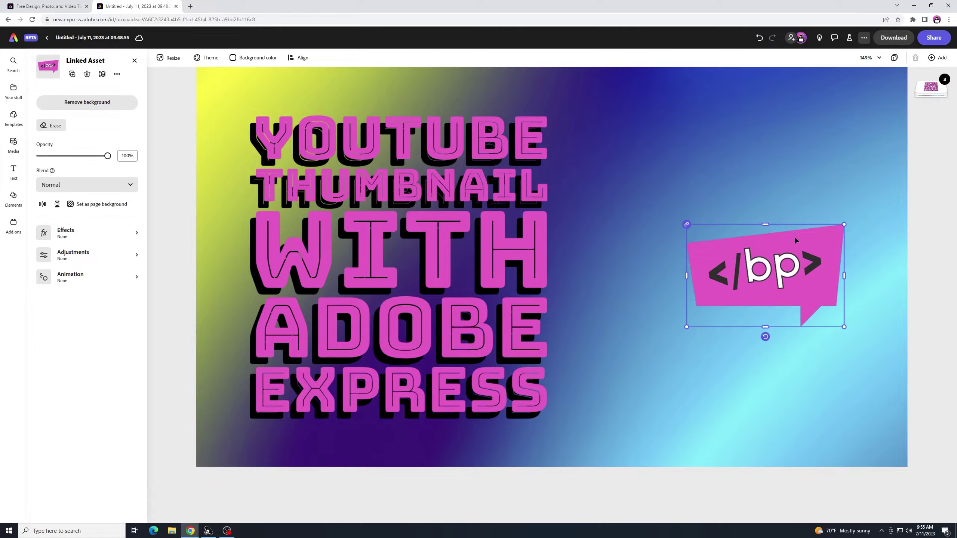
left_click_drag(808, 245, 815, 135)
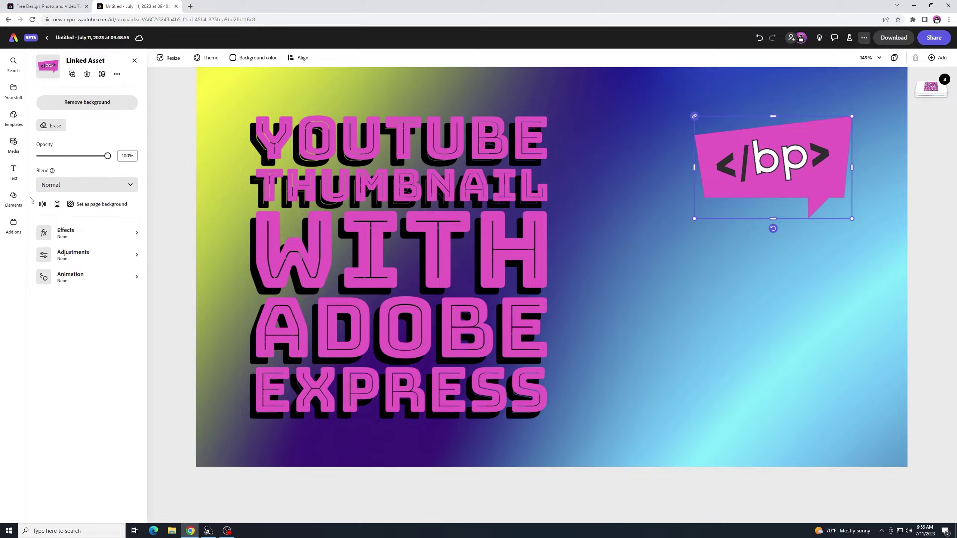
- Search Elements icons for 'video icon' and add the play-button video icon
left_click(13, 196)
left_click(67, 91)
type("video icon")
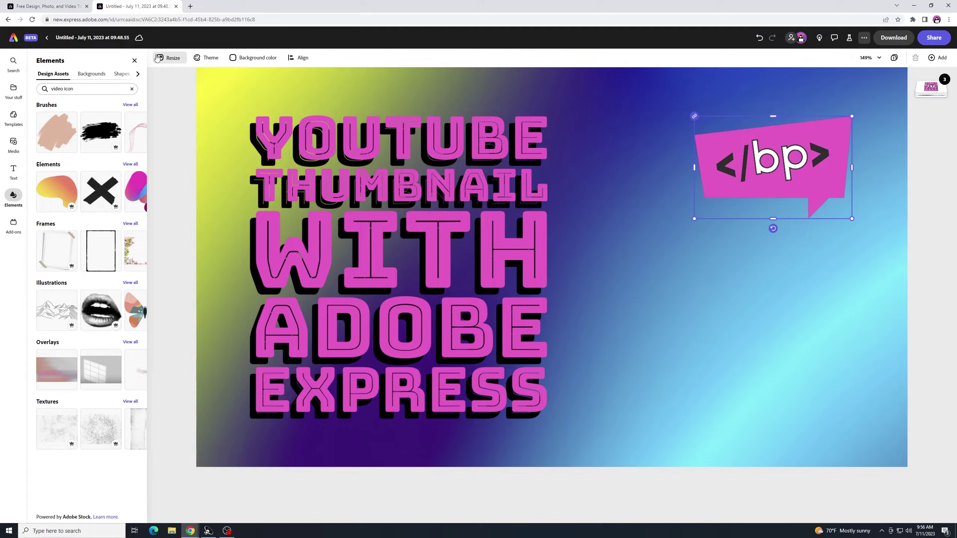
key("Return")
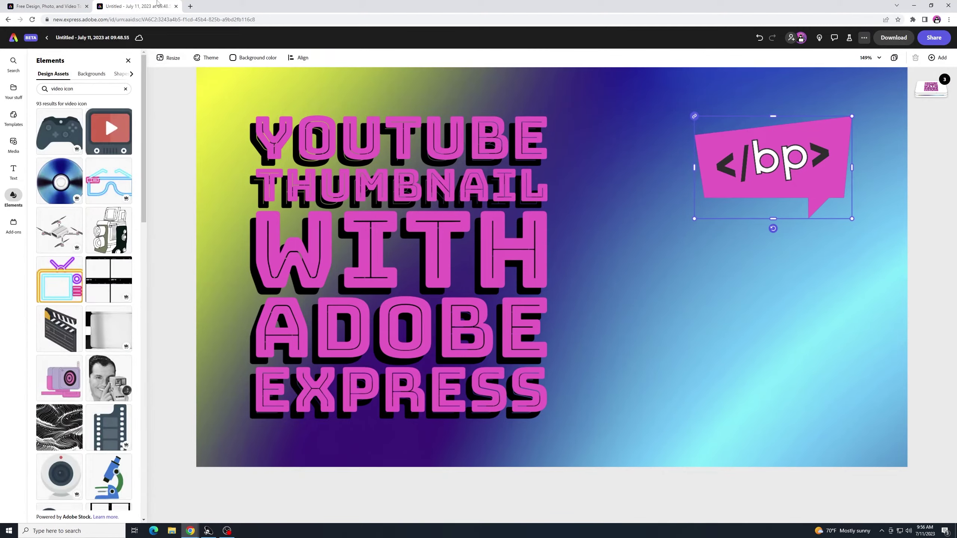
left_click(131, 74)
left_click(126, 74)
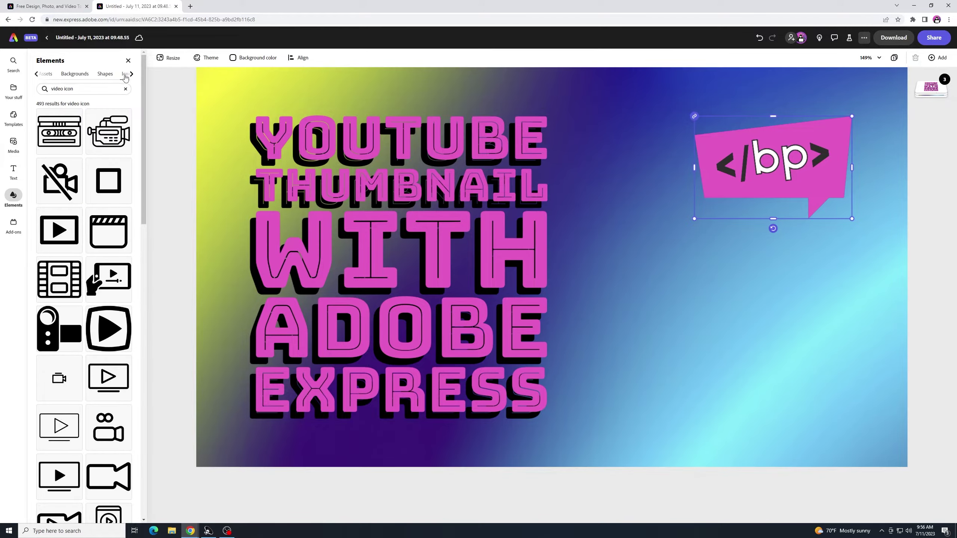
scroll(109, 268, "down", 5)
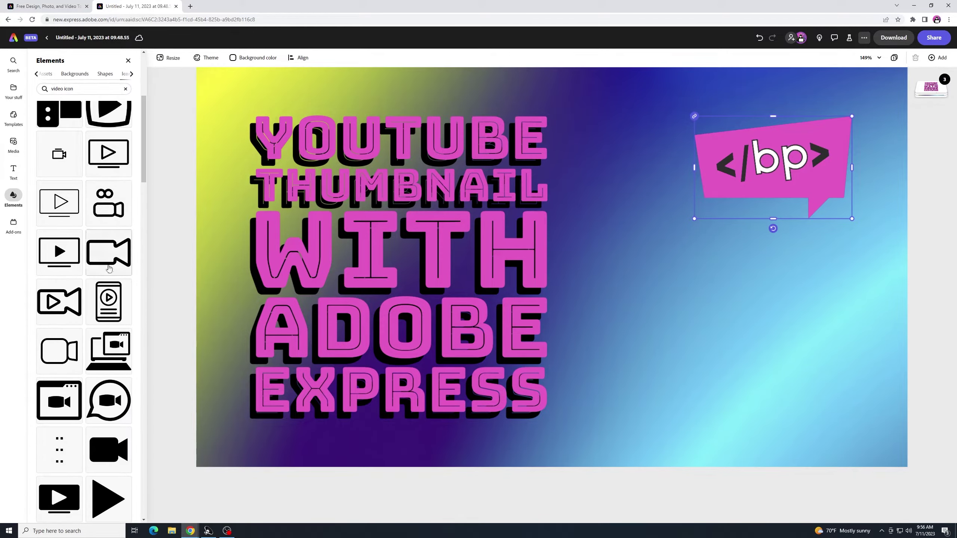
scroll(108, 268, "down", 5)
scroll(110, 260, "up", 8)
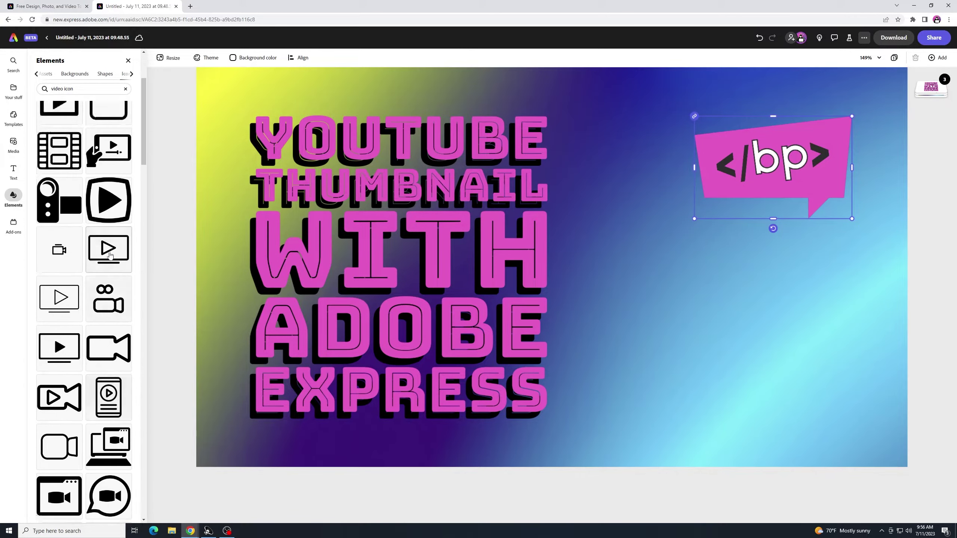
scroll(109, 257, "up", 3)
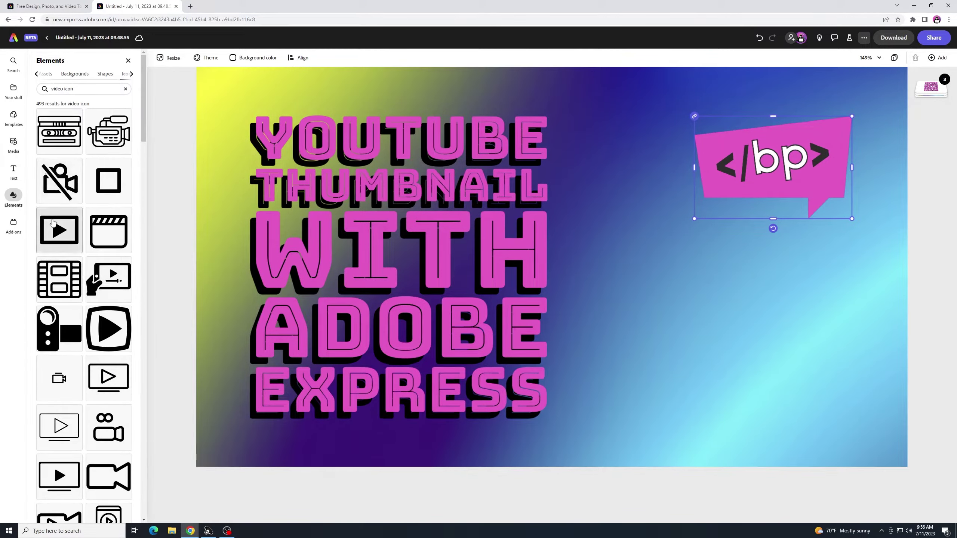
left_click(53, 223)
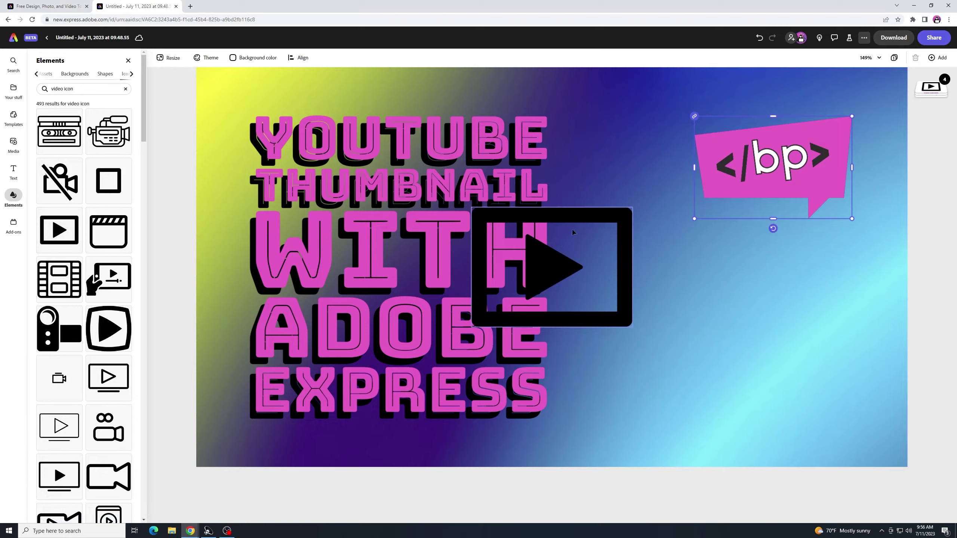
- Place the play icon below the </bp> logo and fill it pink
left_click_drag(573, 228, 737, 223)
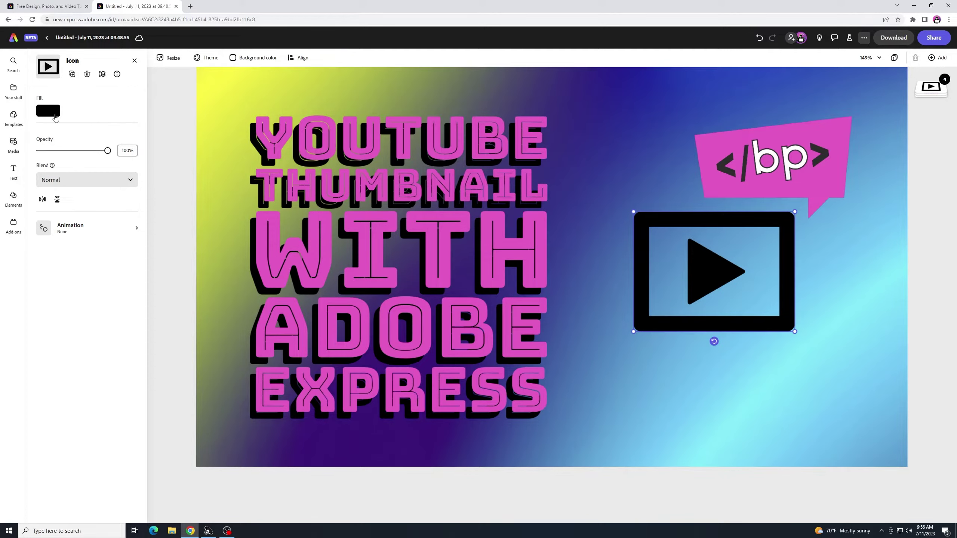
left_click(48, 110)
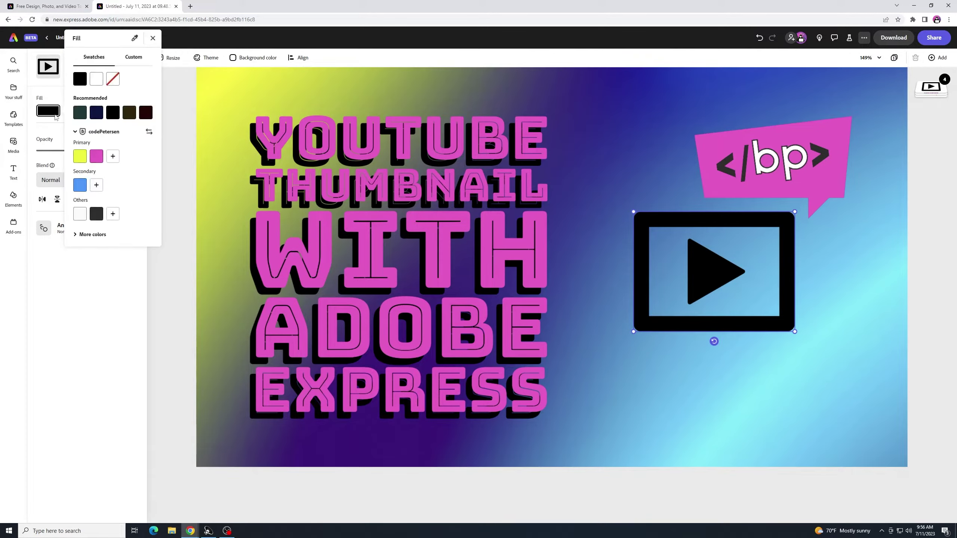
left_click(97, 157)
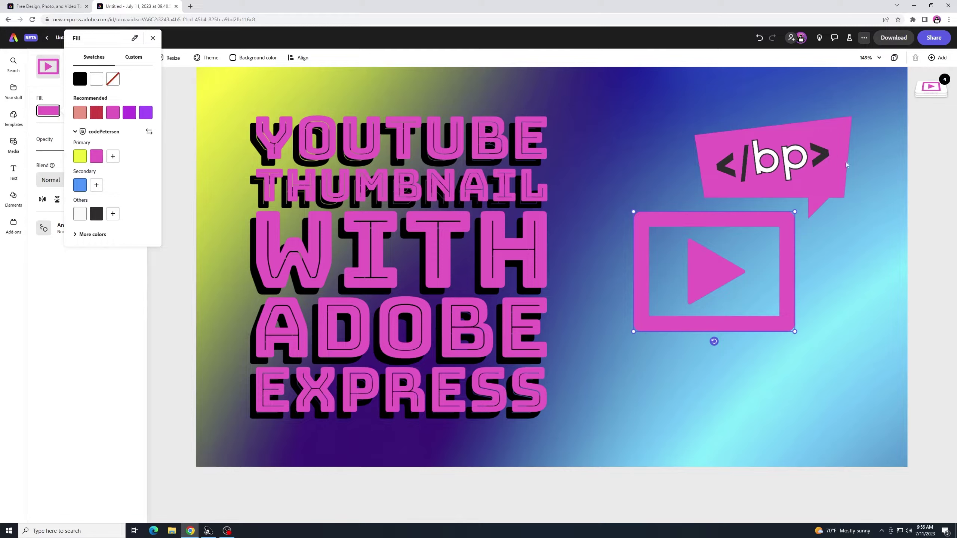
left_click(922, 243)
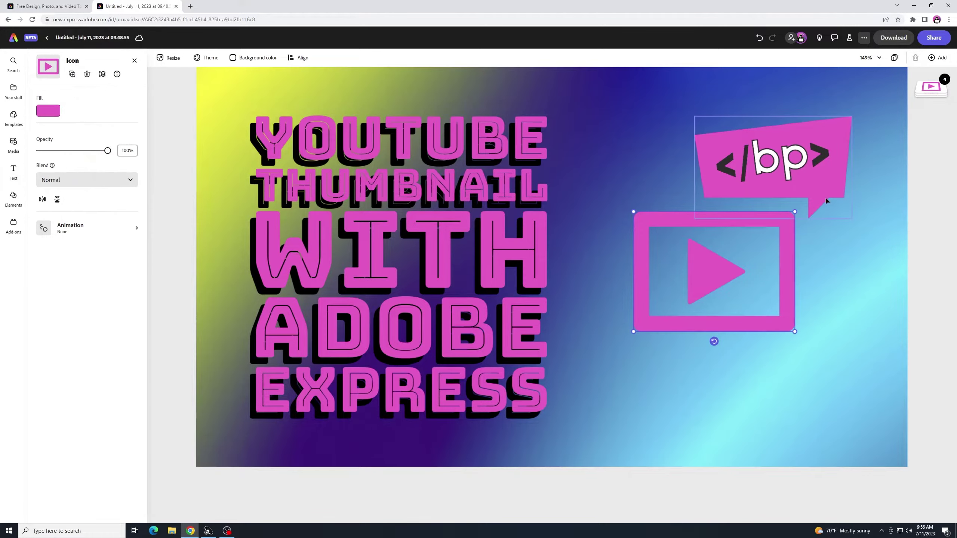
left_click(888, 250)
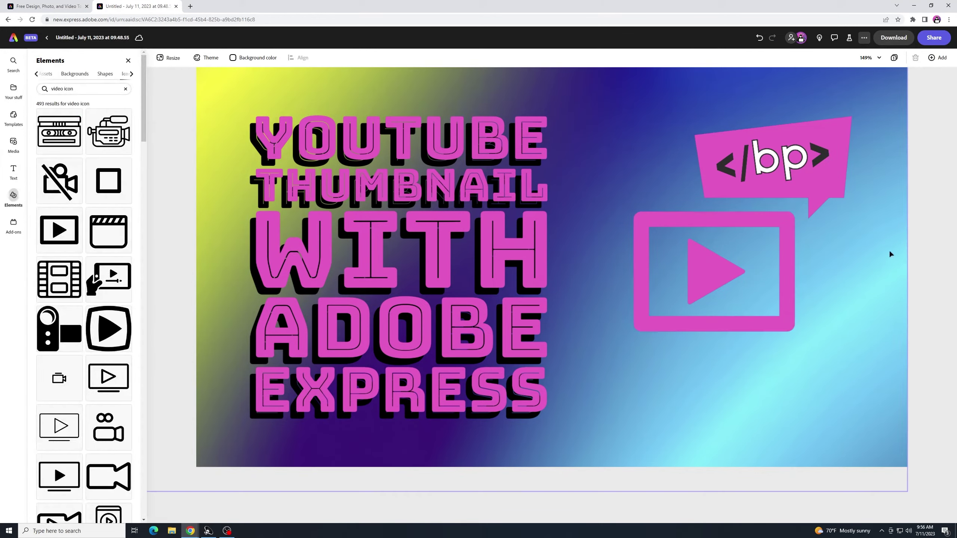
- Move the </bp> logo and play icon together down-left on the right side
left_click(828, 185)
left_click(786, 253, "shift")
left_click_drag(784, 253, 759, 294)
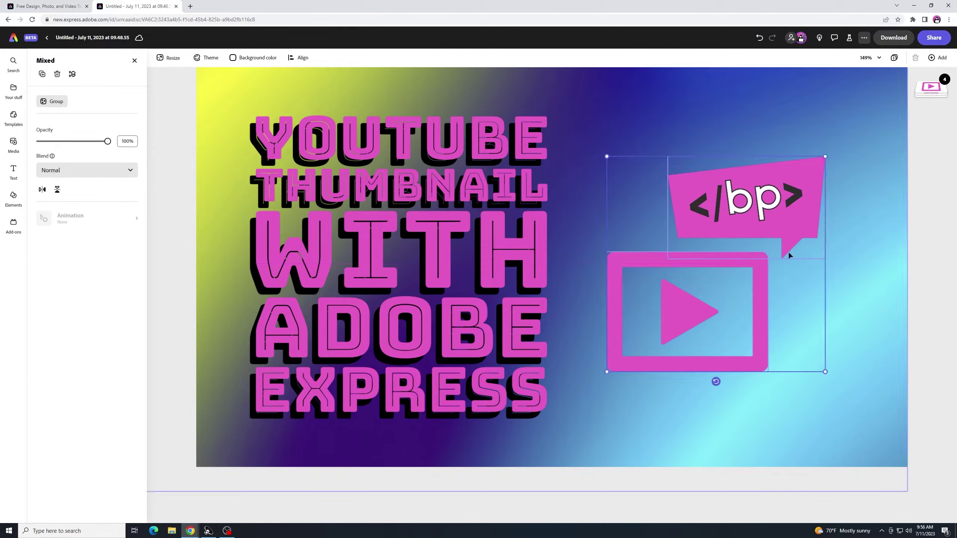
left_click(936, 185)
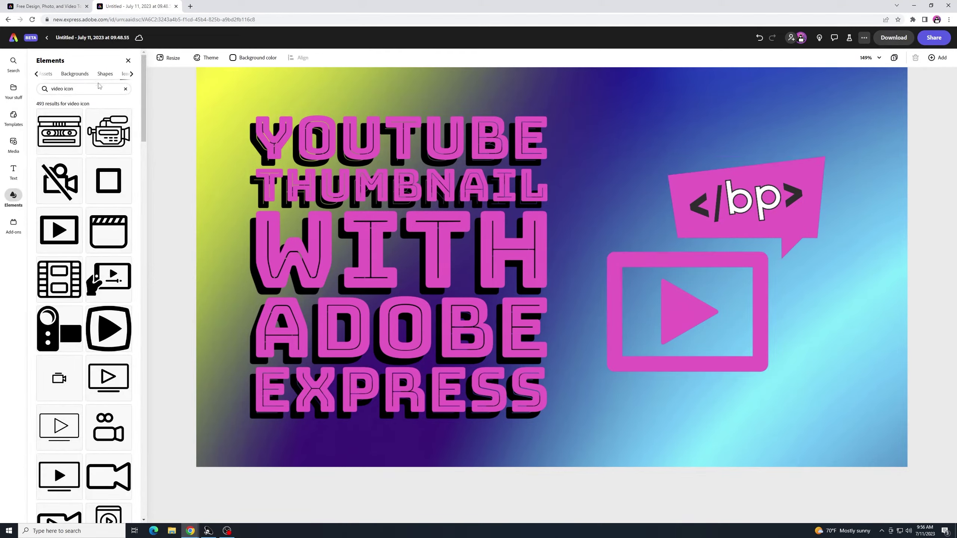
- Search 'circle' and add a filled black circle from the Shapes results
triple_click(81, 92)
type("circle")
key("Return")
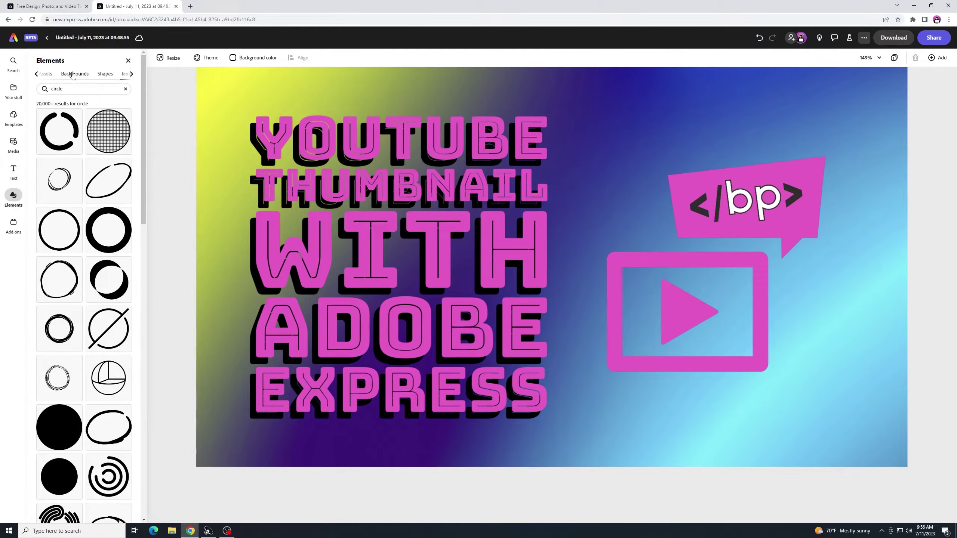
left_click(105, 74)
left_click(52, 279)
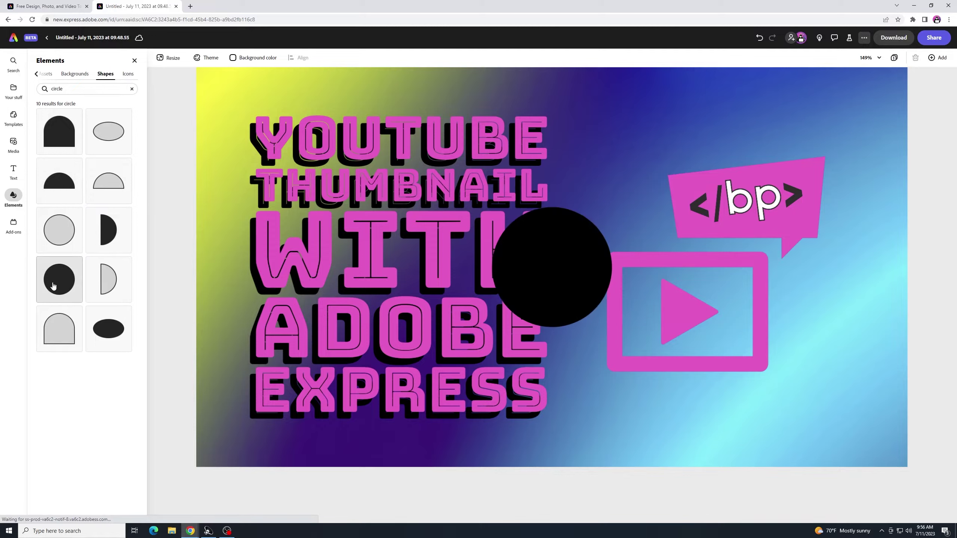
- Move the black circle over the logo and layer it behind the </bp> badge and play icon
left_click_drag(601, 313, 836, 351)
left_click_drag(799, 305, 810, 348)
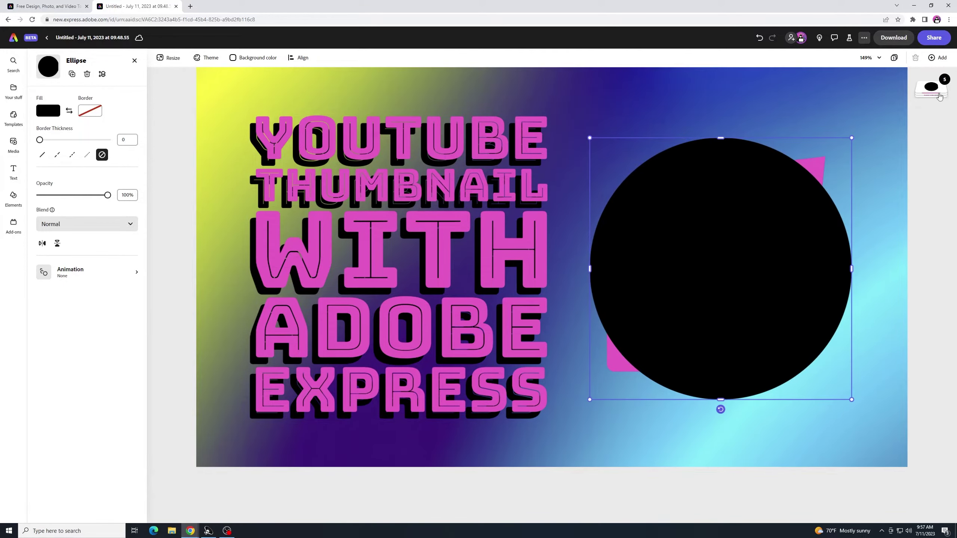
left_click(938, 96)
left_click_drag(932, 90, 933, 131)
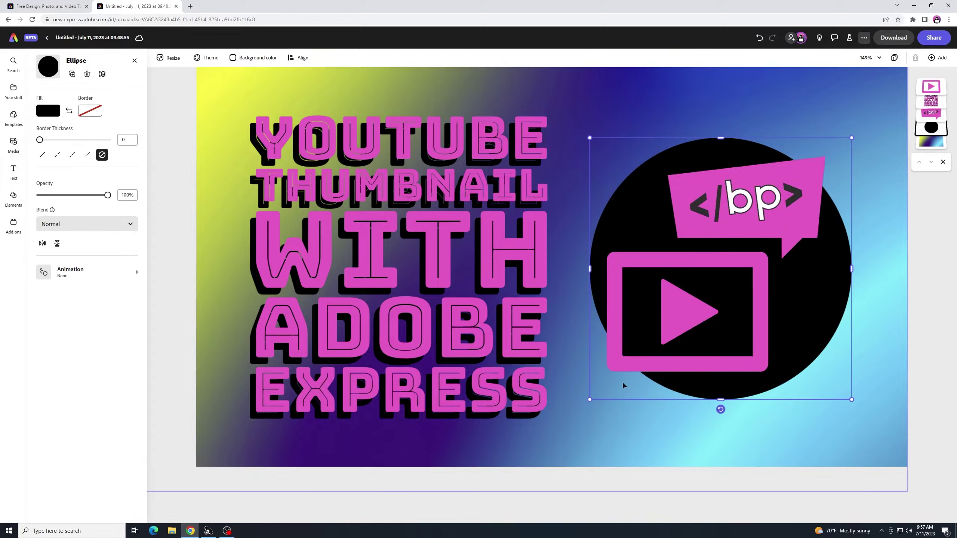
- Shrink the circle slightly and centre it behind the logo with small nudges
left_click(700, 490)
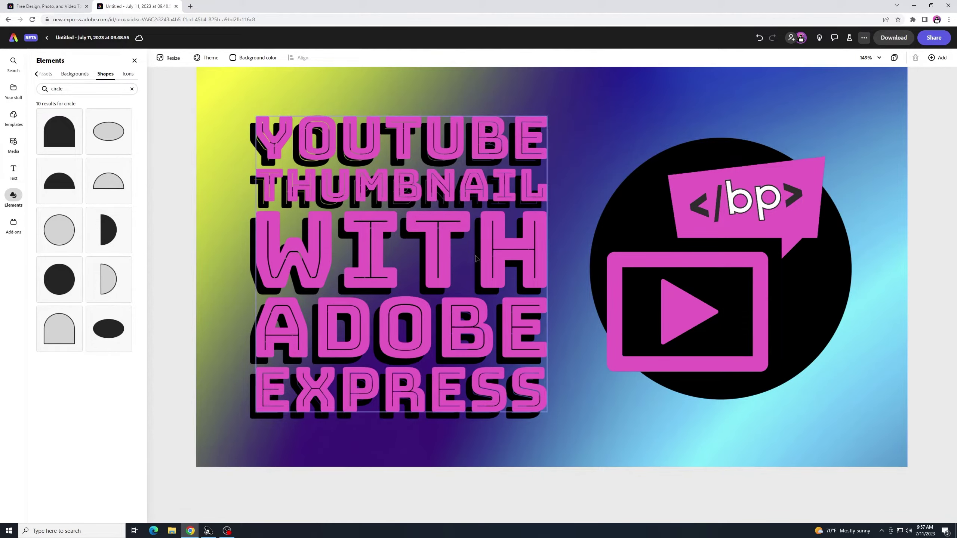
left_click(829, 301)
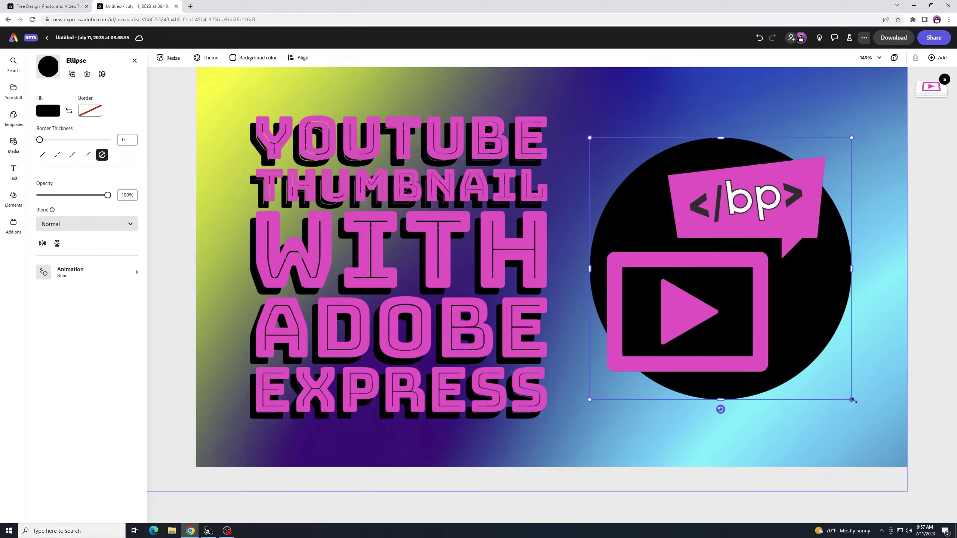
left_click_drag(852, 400, 824, 372)
left_click_drag(799, 291, 805, 297)
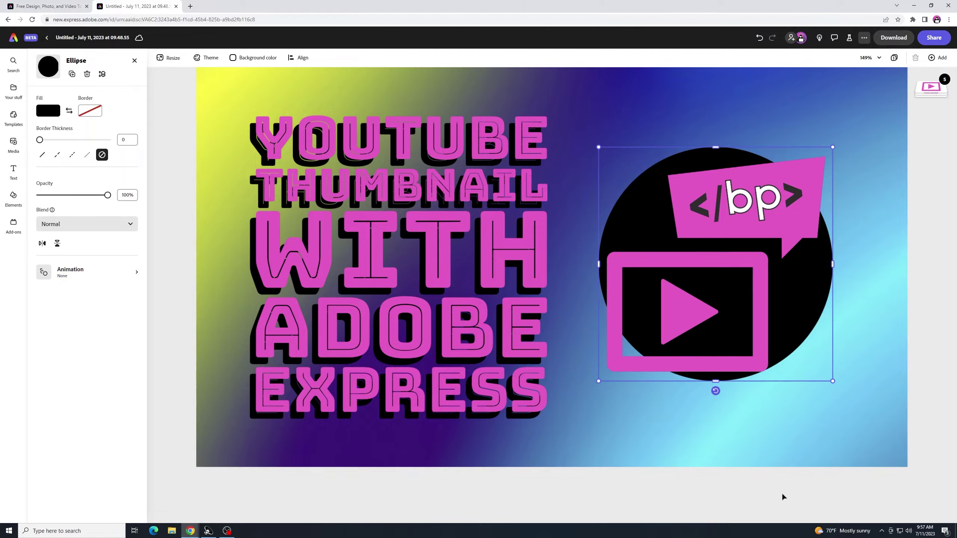
key("Down")
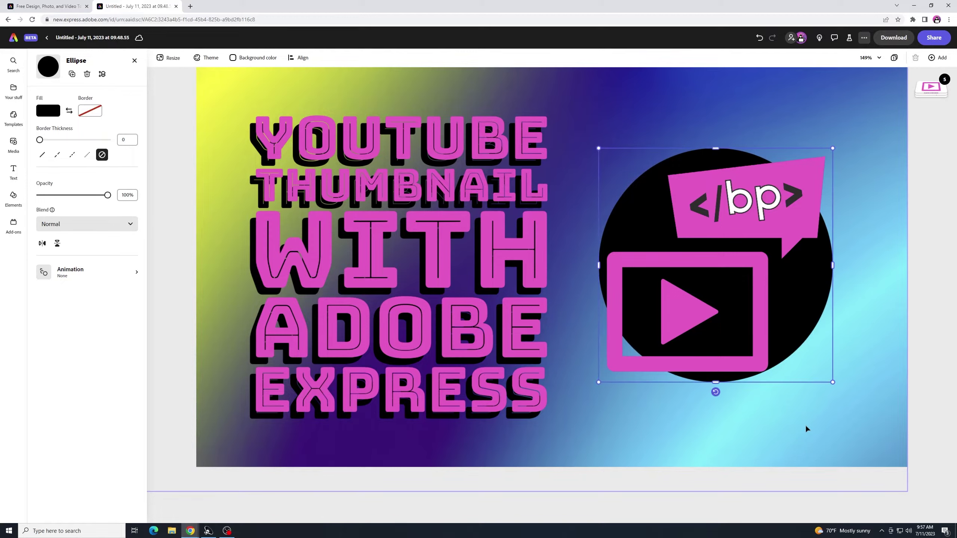
key("Up")
left_click(932, 247)
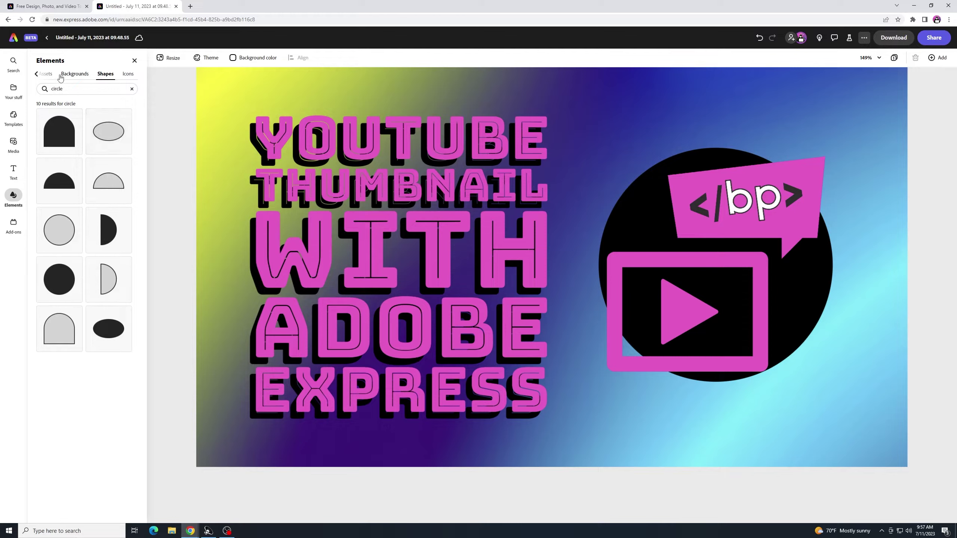
- Search the Assets tab for 'grunge' and scroll through the texture results
left_click(46, 75)
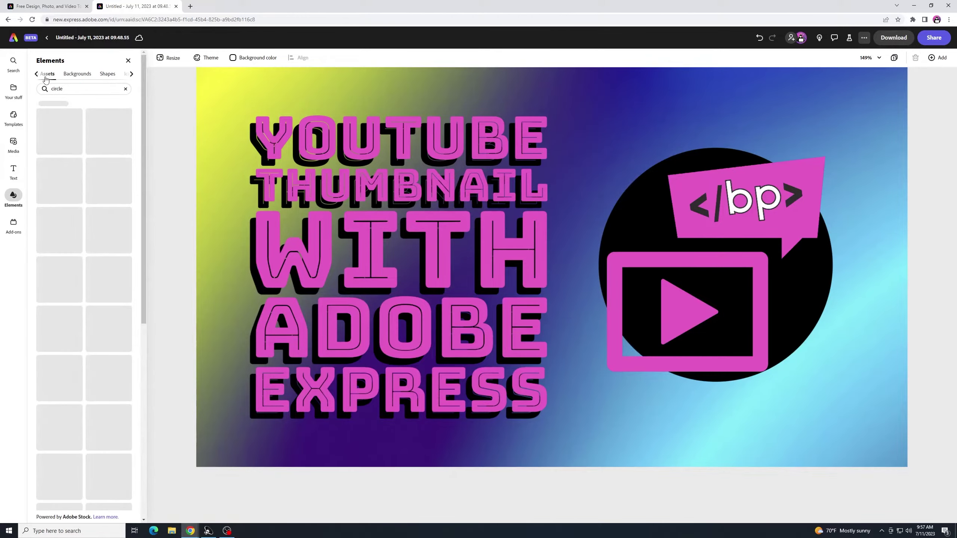
double_click(59, 93)
type("grunge")
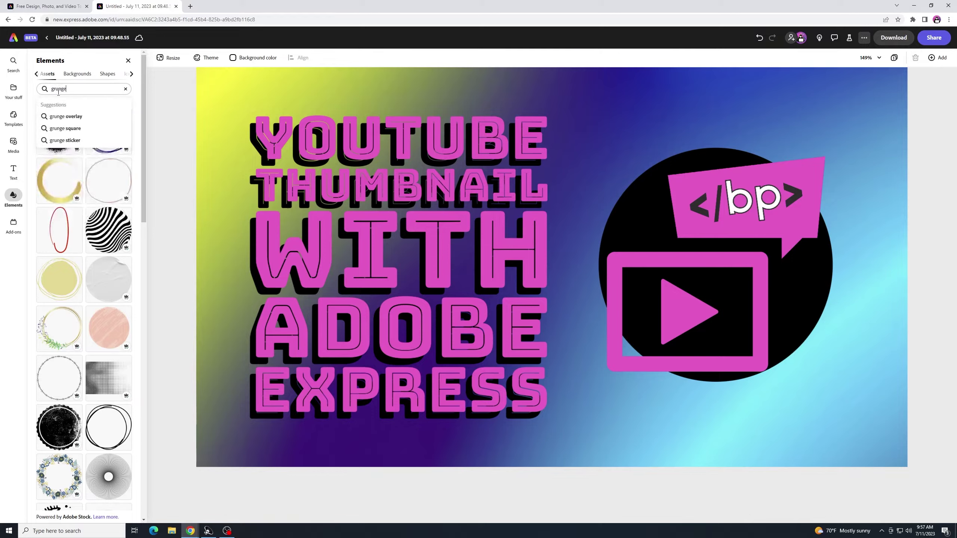
key("Return")
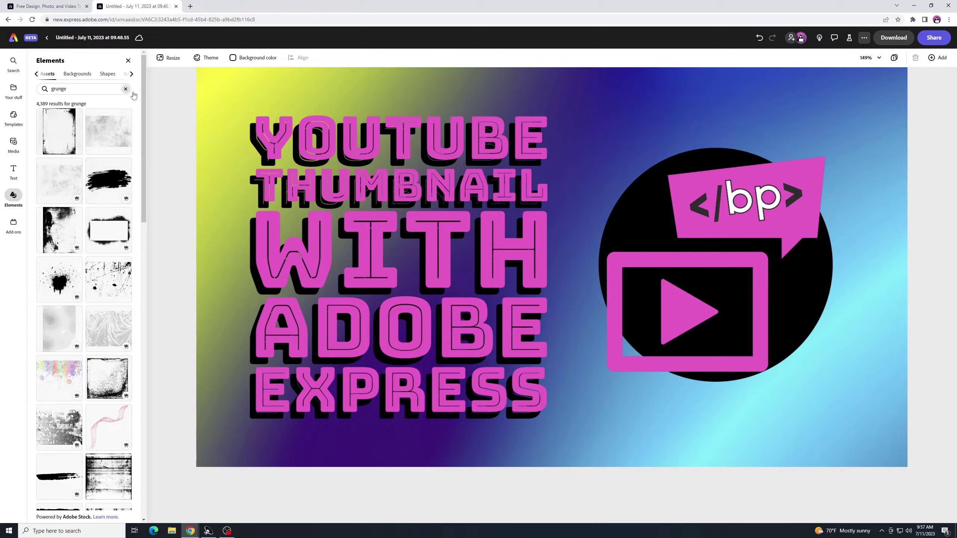
scroll(85, 120, "down", 2)
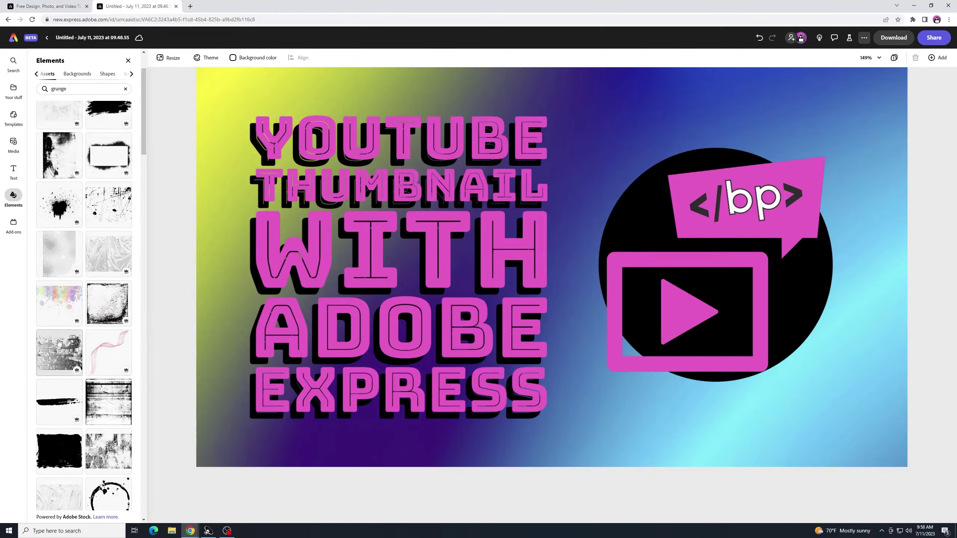
scroll(62, 319, "down", 2)
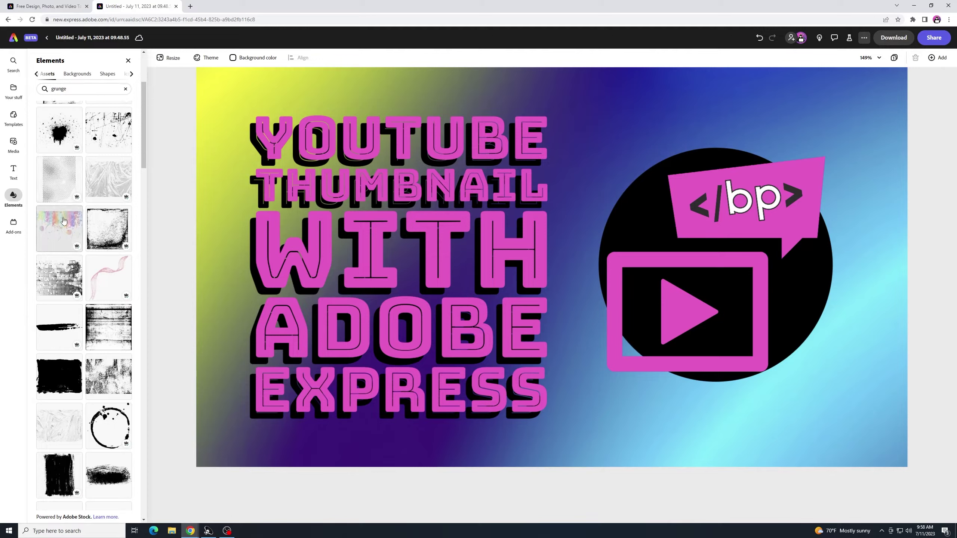
scroll(77, 257, "down", 9)
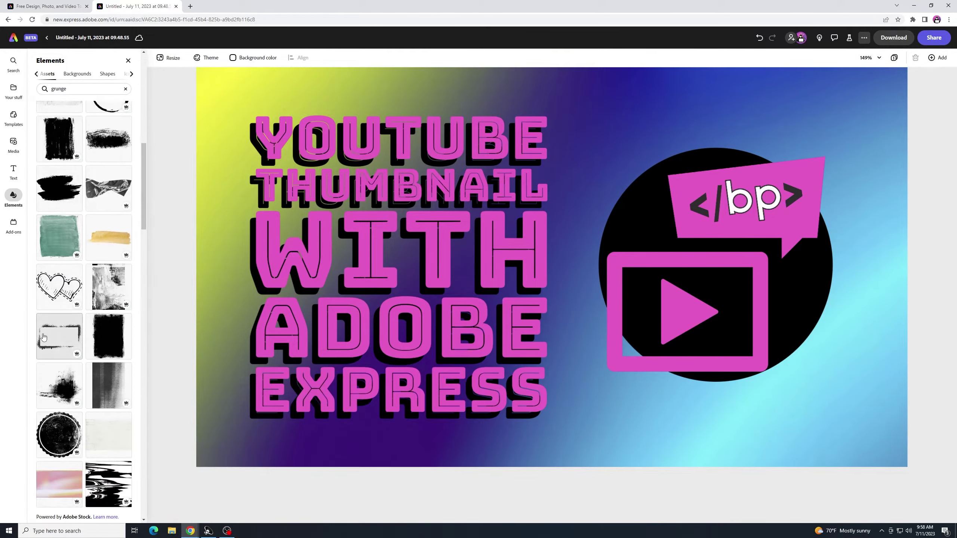
scroll(67, 336, "down", 1)
scroll(68, 336, "down", 5)
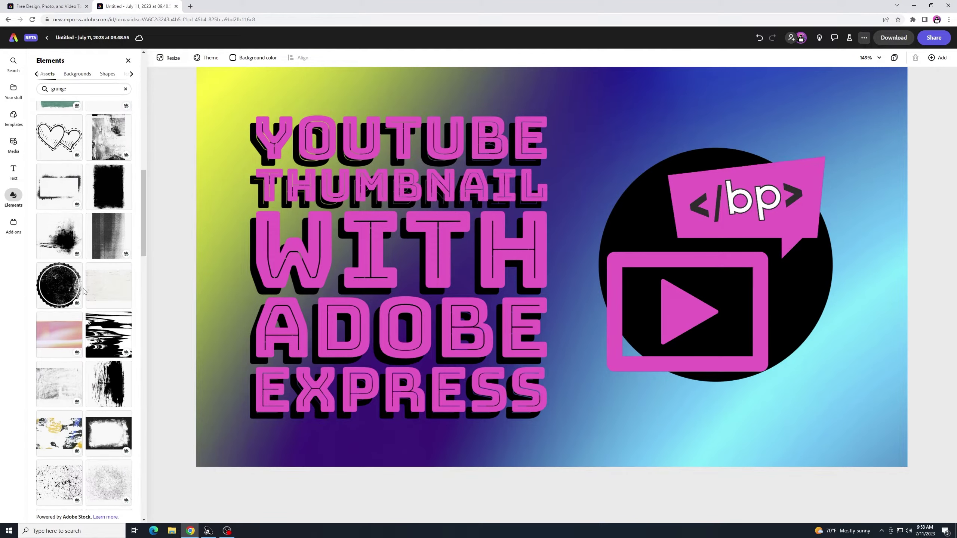
scroll(84, 293, "down", 8)
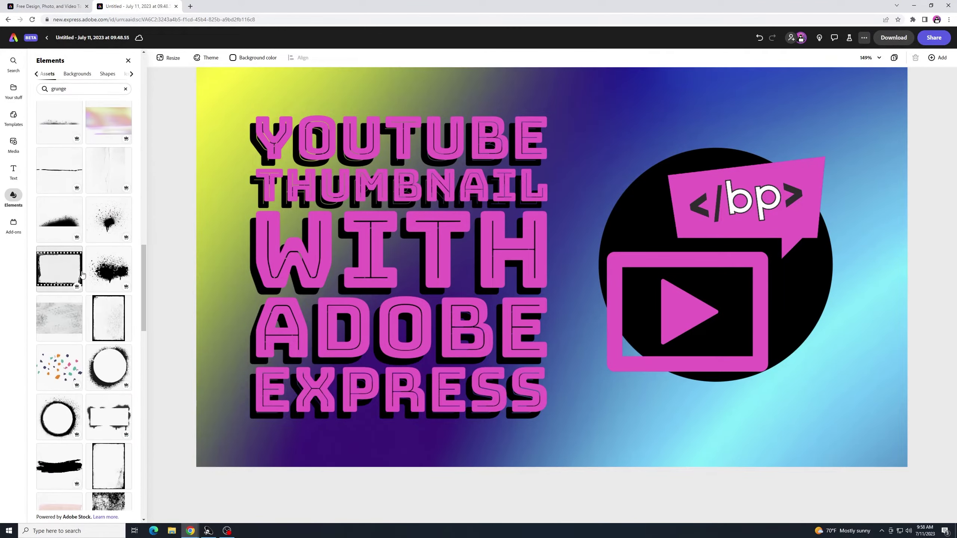
scroll(84, 261, "down", 10)
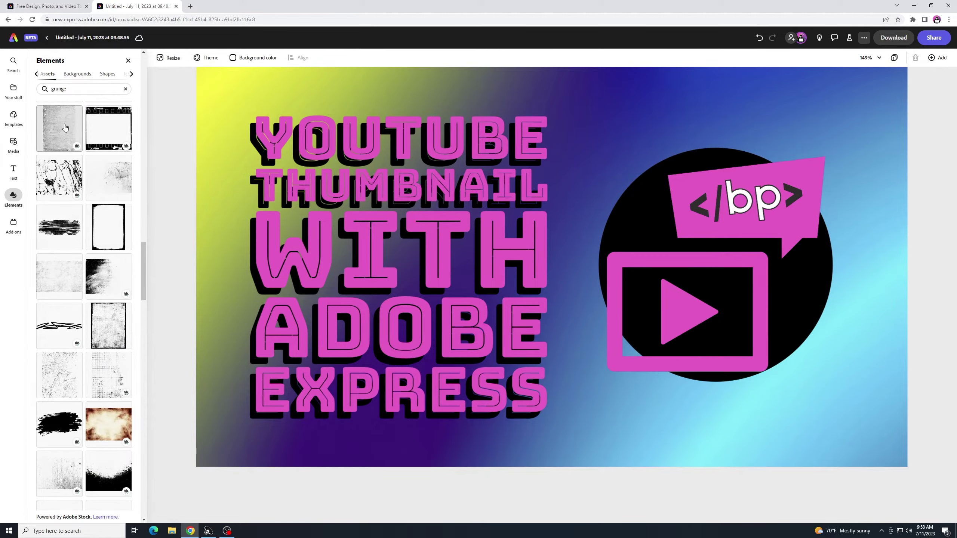
- Add the grid grunge texture, rotate it 90 degrees and enlarge it across the canvas
left_click_drag(108, 375, 516, 278)
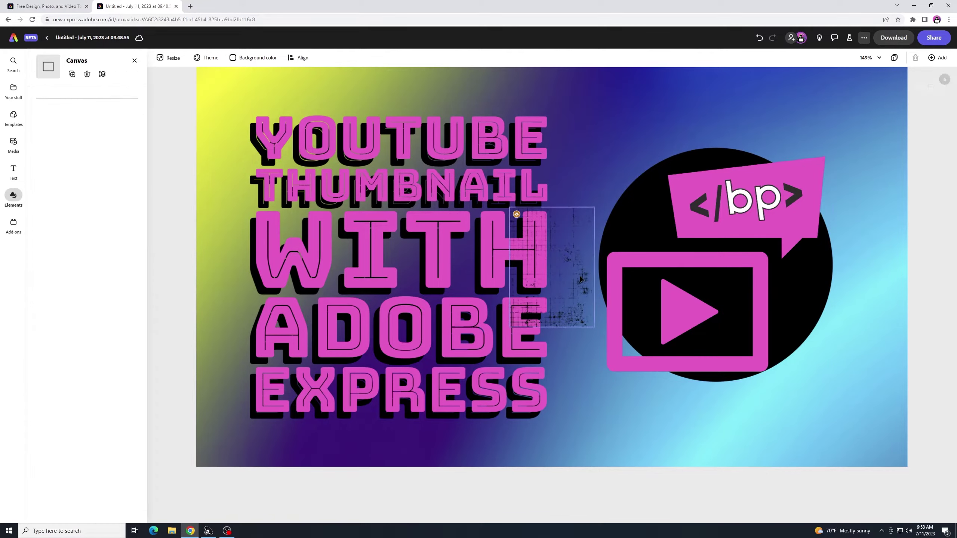
left_click_drag(552, 337, 622, 266)
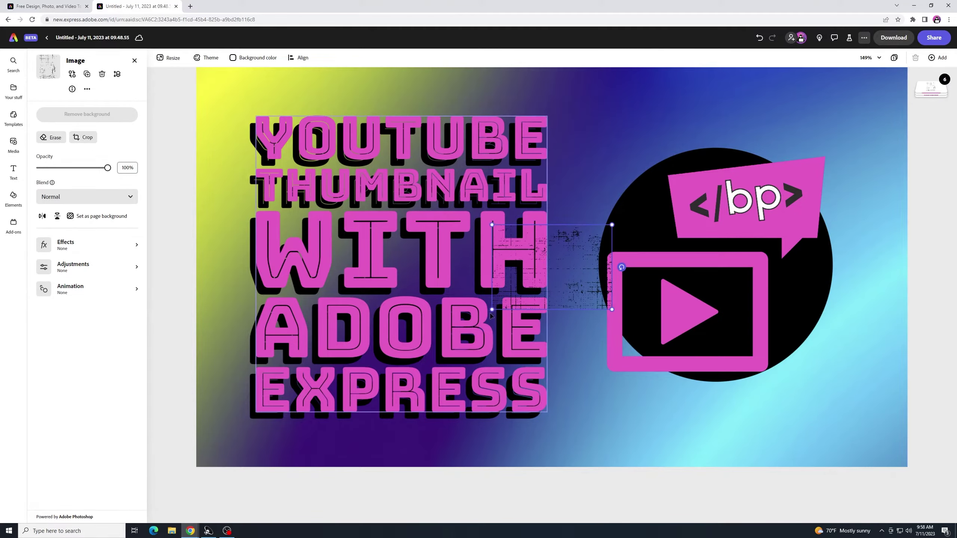
left_click_drag(492, 310, 204, 489)
left_click_drag(579, 222, 910, 41)
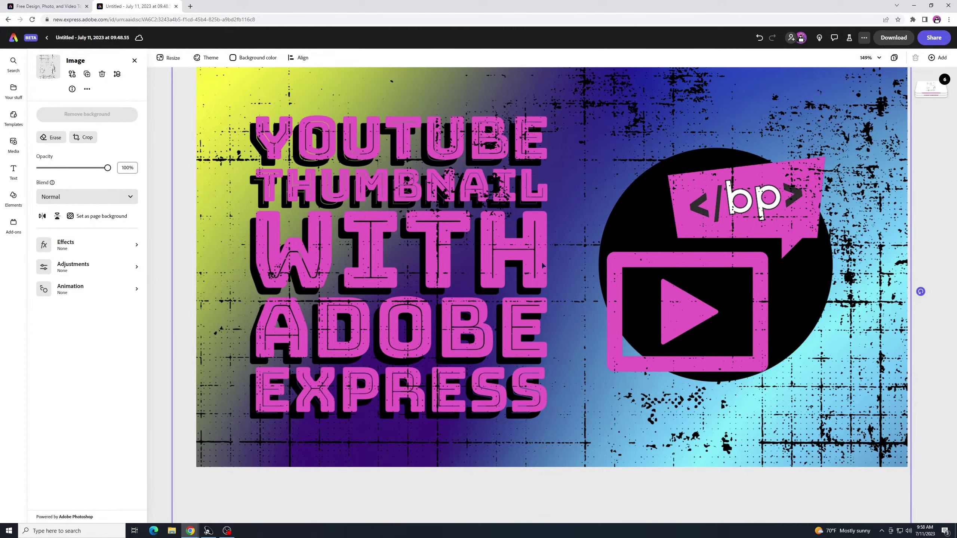
- Align the texture to fill the canvas and layer it behind the title and logo
scroll(485, 230, "up", 1)
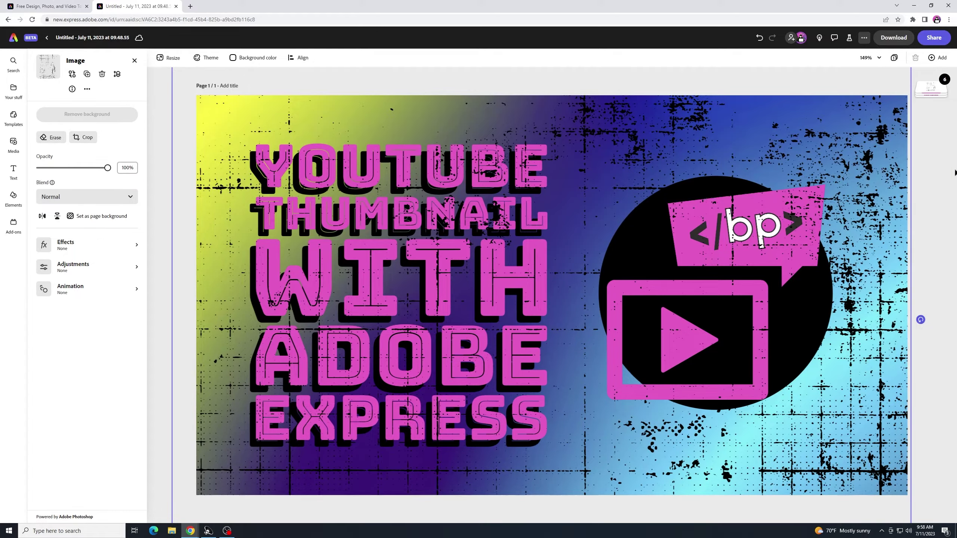
mouse_move(945, 173)
left_mouse_down()
mouse_move(927, 181)
mouse_move(935, 179)
left_mouse_up()
left_click(353, 223)
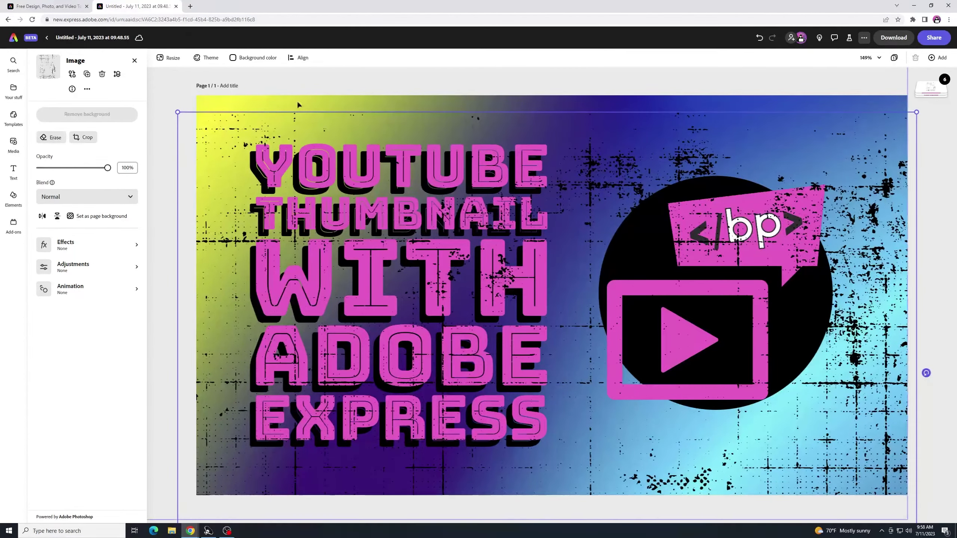
left_click_drag(177, 111, 193, 123)
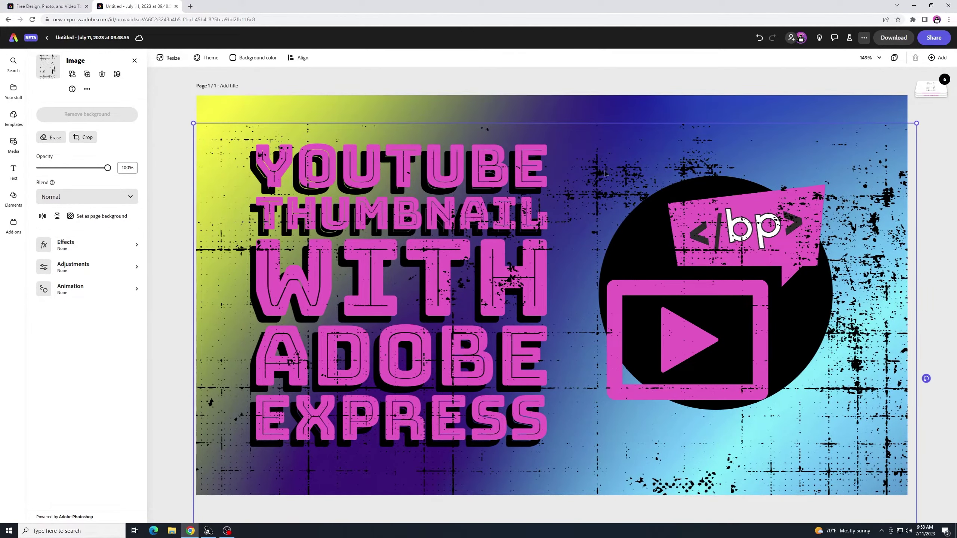
left_click_drag(596, 156, 602, 123)
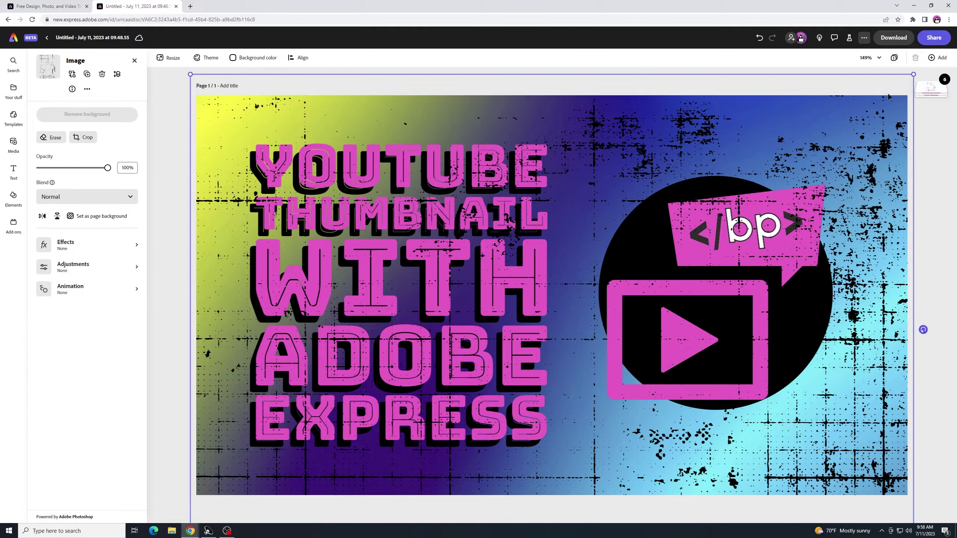
left_click(930, 89)
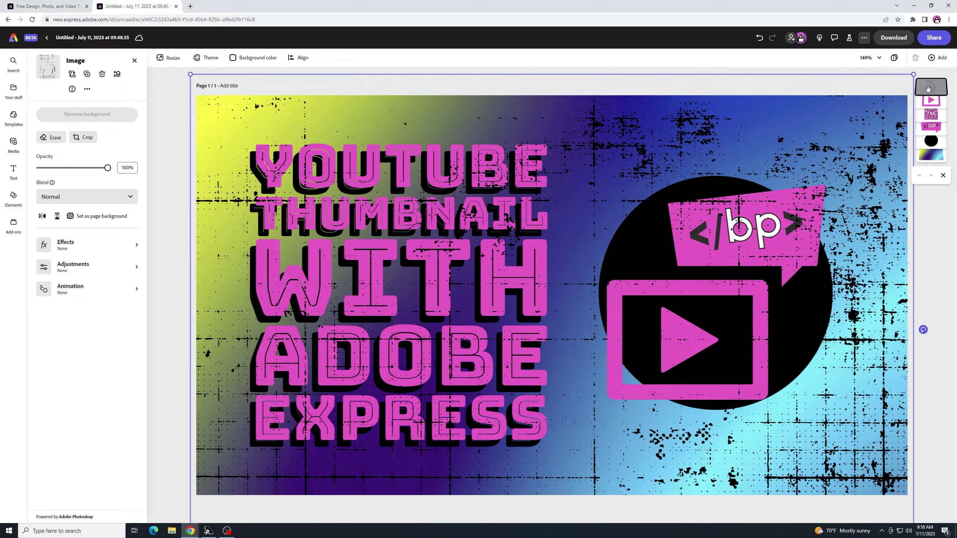
left_click_drag(928, 89, 926, 146)
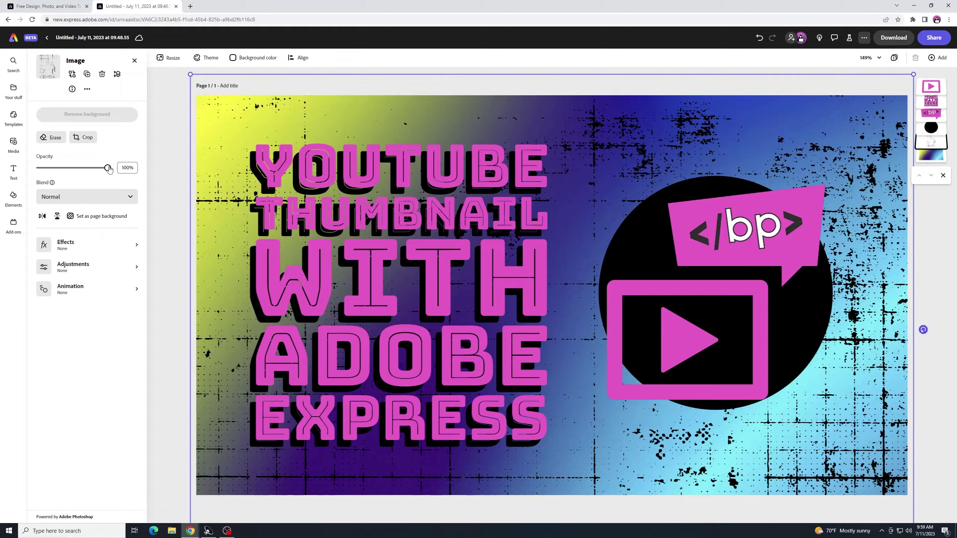
- Keep Normal blend, set the grunge texture to 30% opacity and recentre it slightly
left_click(137, 195)
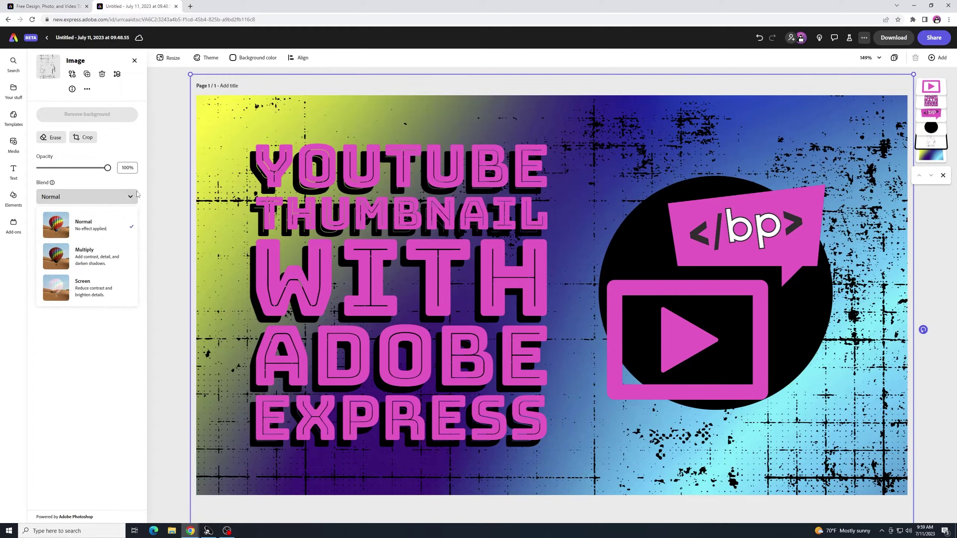
left_click(136, 196)
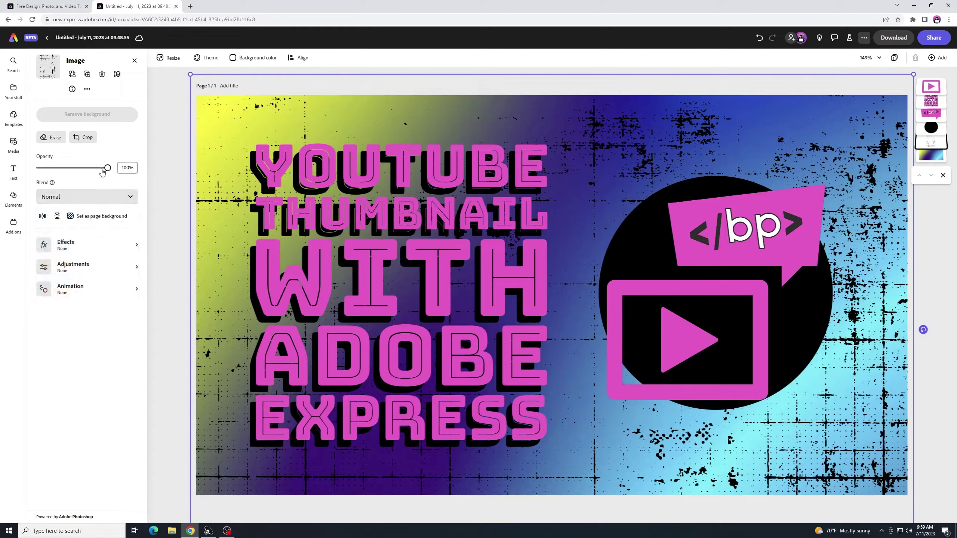
left_click_drag(108, 170, 60, 169)
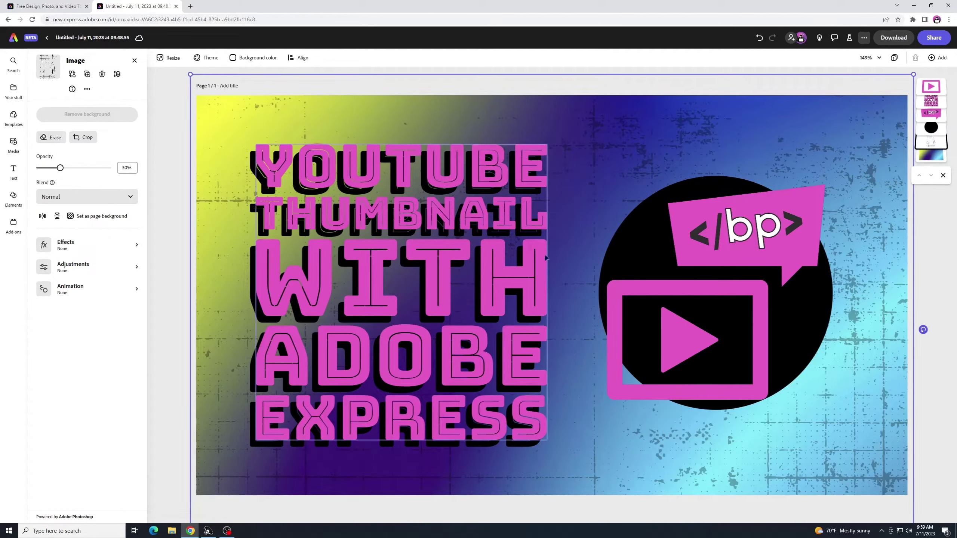
left_click_drag(849, 465, 853, 389)
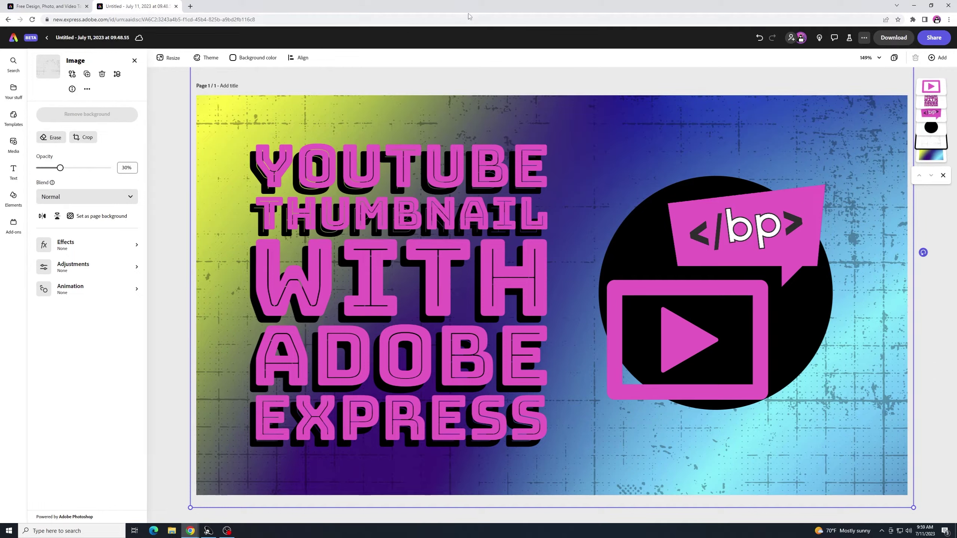
- Tilt the title and logo together about 5 degrees and move them up slightly
left_click(416, 192)
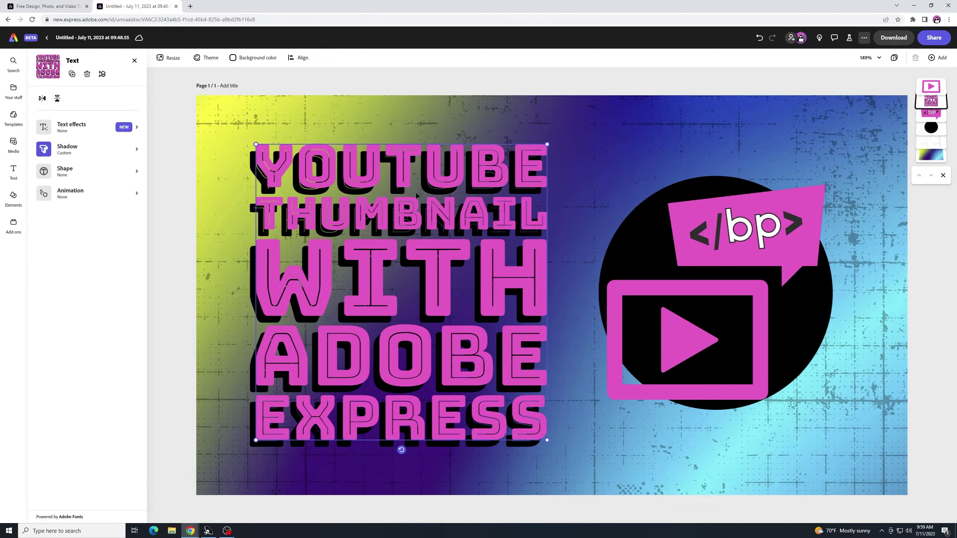
left_click(721, 232, "shift")
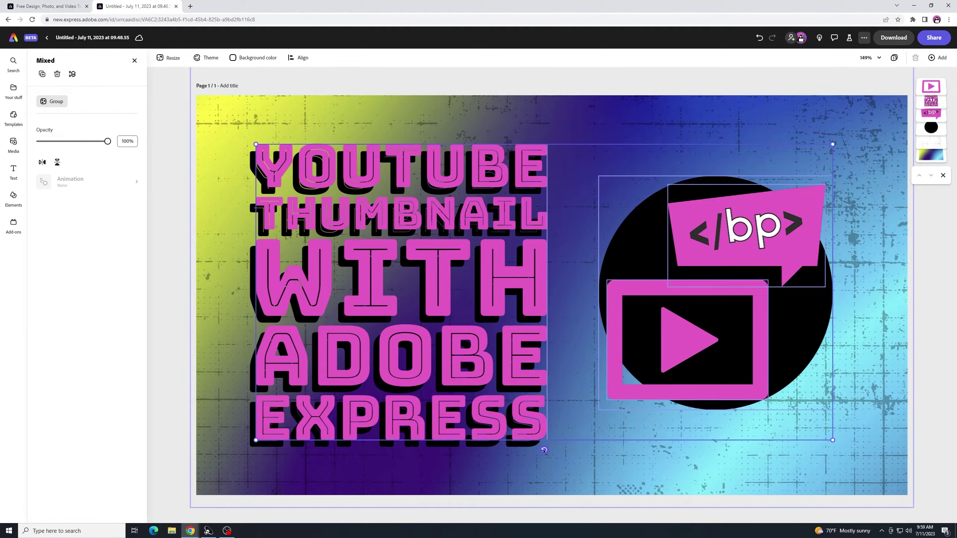
left_click_drag(544, 450, 559, 455)
left_click_drag(532, 362, 529, 354)
left_click(554, 357)
- Fine-tune the tilted title and logo position with left and right arrow nudges
left_click(573, 350)
left_click(572, 350)
left_click(572, 350)
left_click(572, 350)
left_click(572, 351)
key("Right")
key("Right")
key("Left")
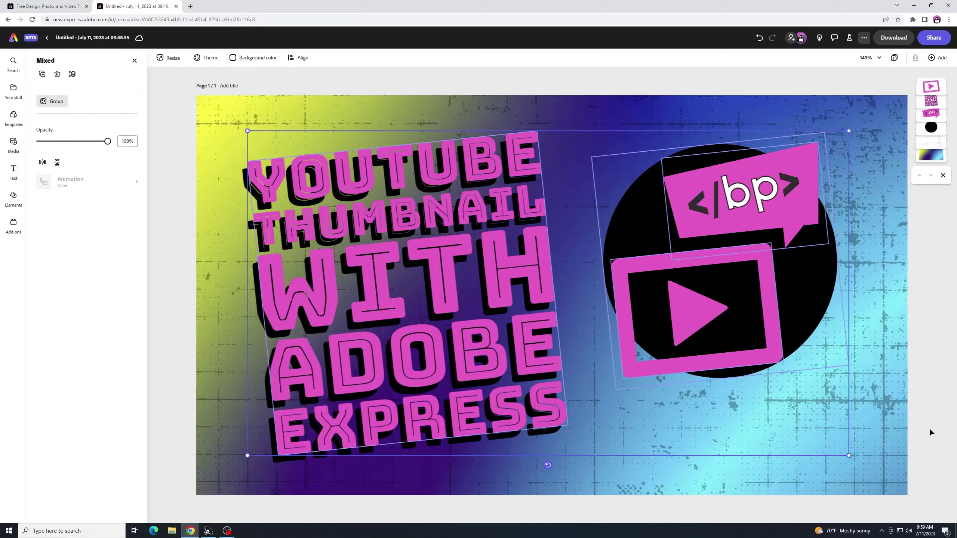
left_click(927, 370)
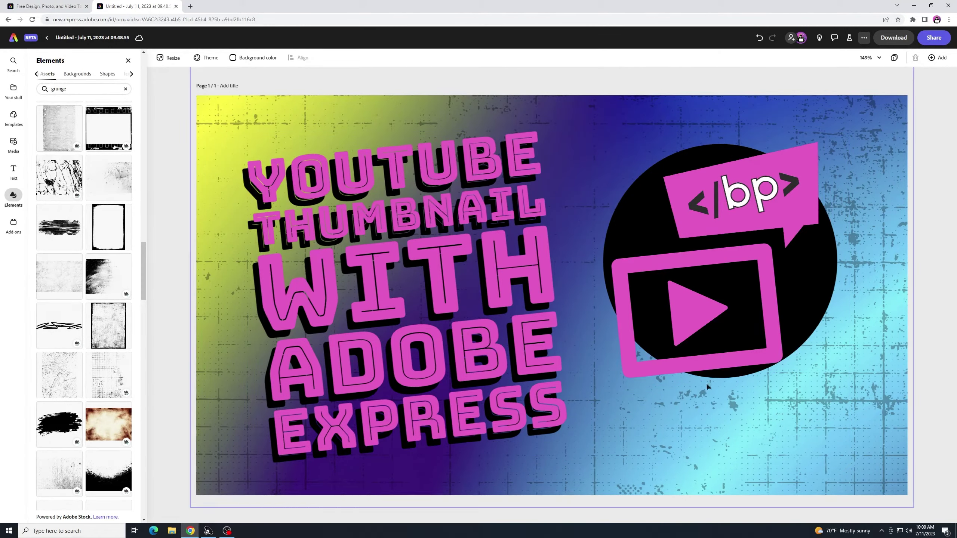
- Shift the play frame and </bp> bubble slightly down and right over the circle
left_click(695, 322)
left_click(791, 215, "shift")
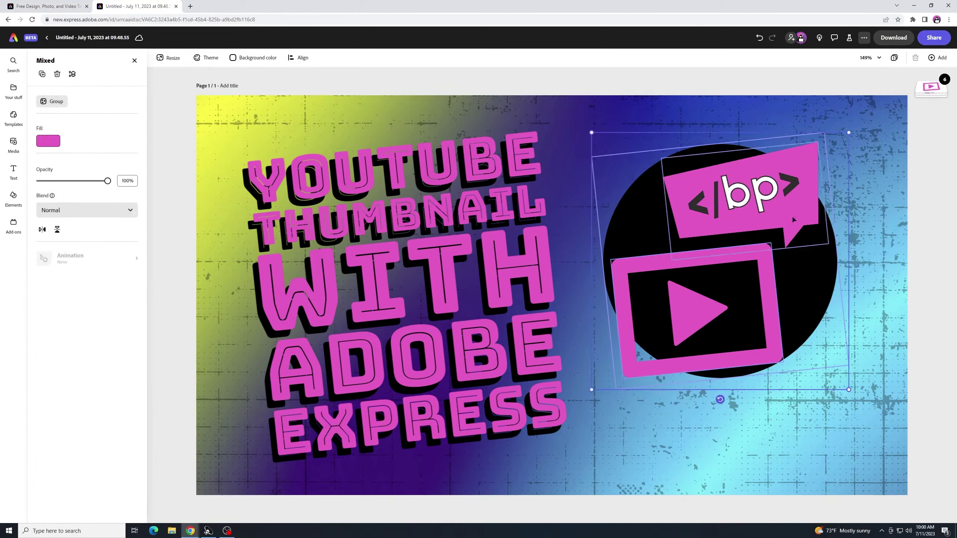
left_click_drag(790, 213, 795, 226)
left_click(938, 274)
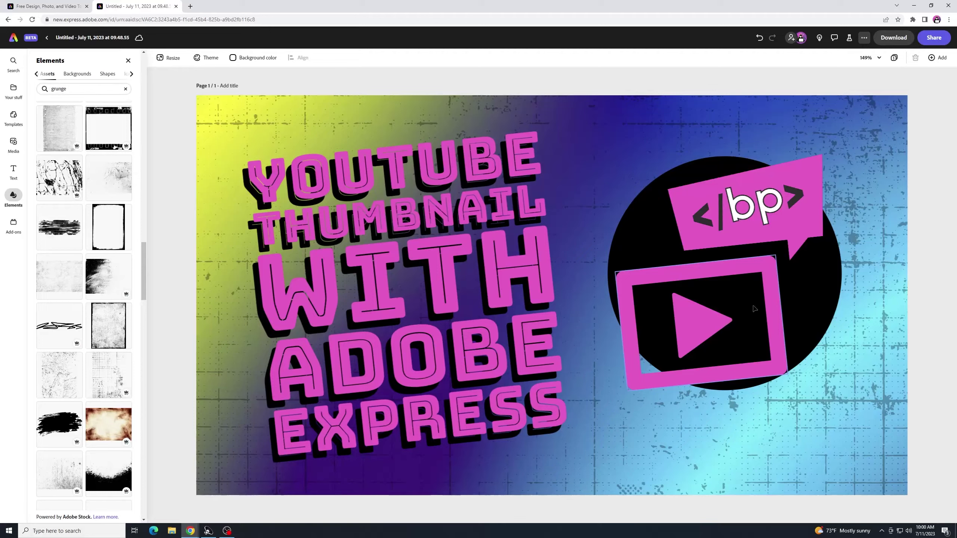
left_click(778, 239)
left_click(803, 278, "shift")
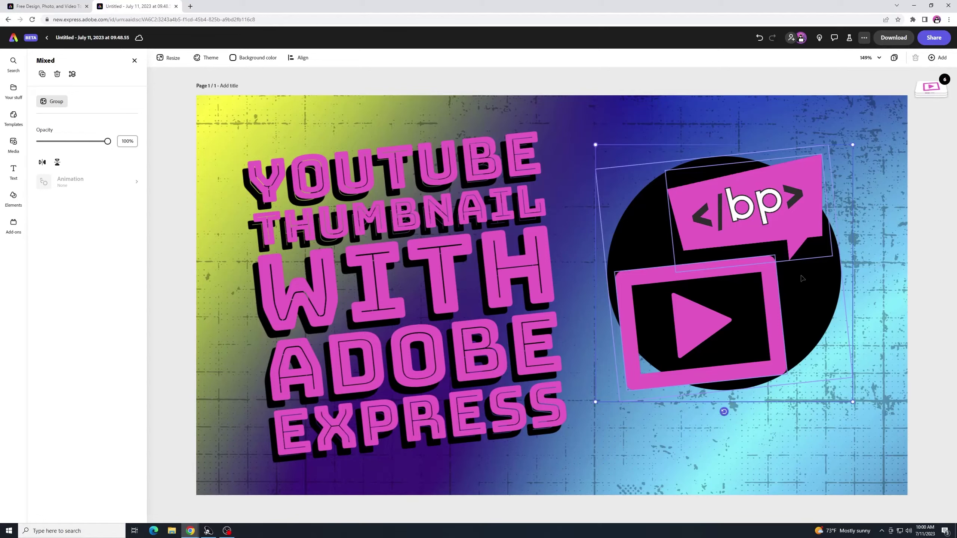
left_click(947, 297)
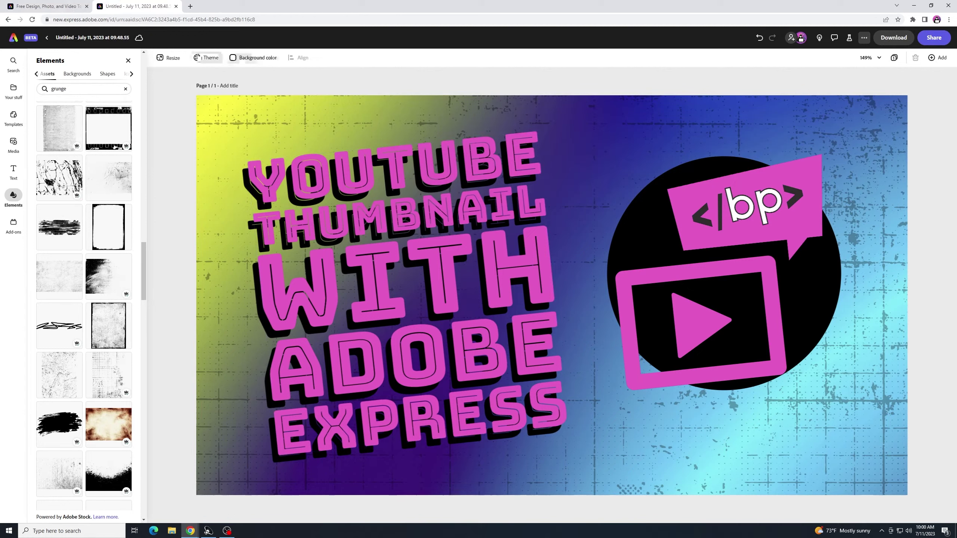
- Rename the design from its untitled default to 'YouTube Thumbnail Demo'
left_click(125, 38)
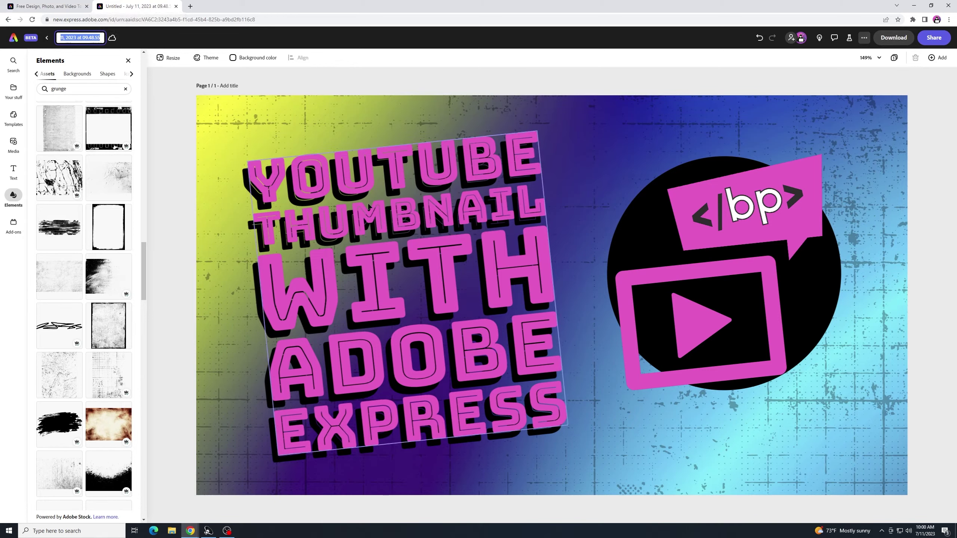
type("YouTube")
type(" Thumb")
type("nail")
type(" Demo")
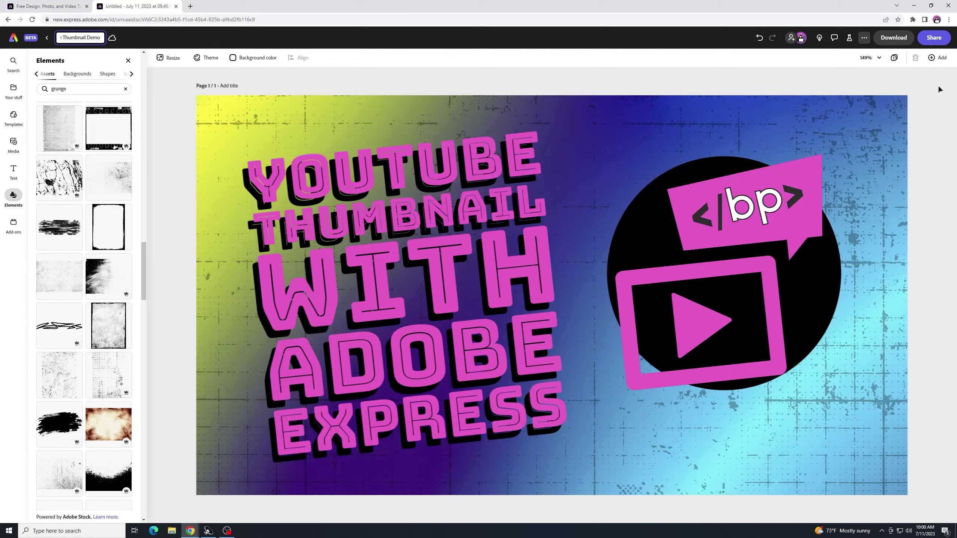
key("Escape")
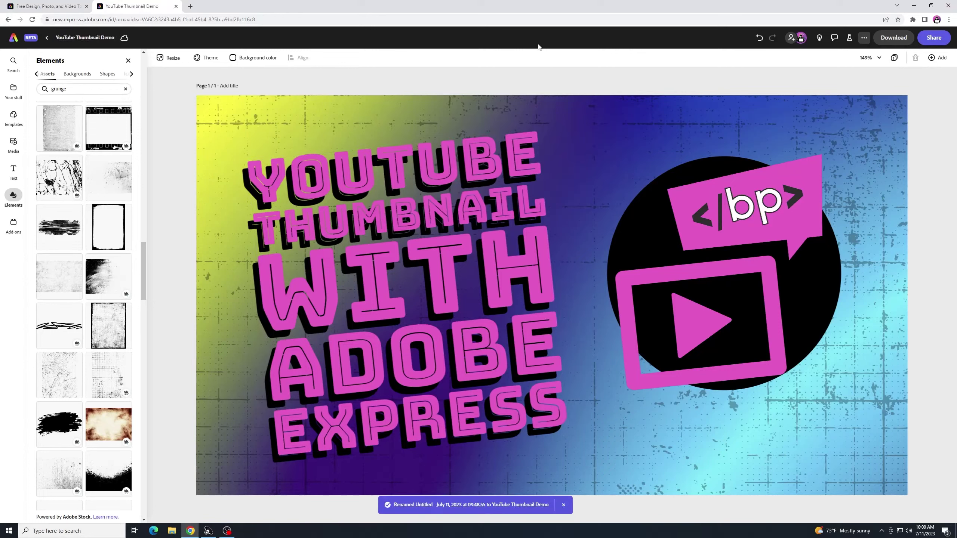
- Export the thumbnail with the file format switched from PNG to JPG
left_click(898, 39)
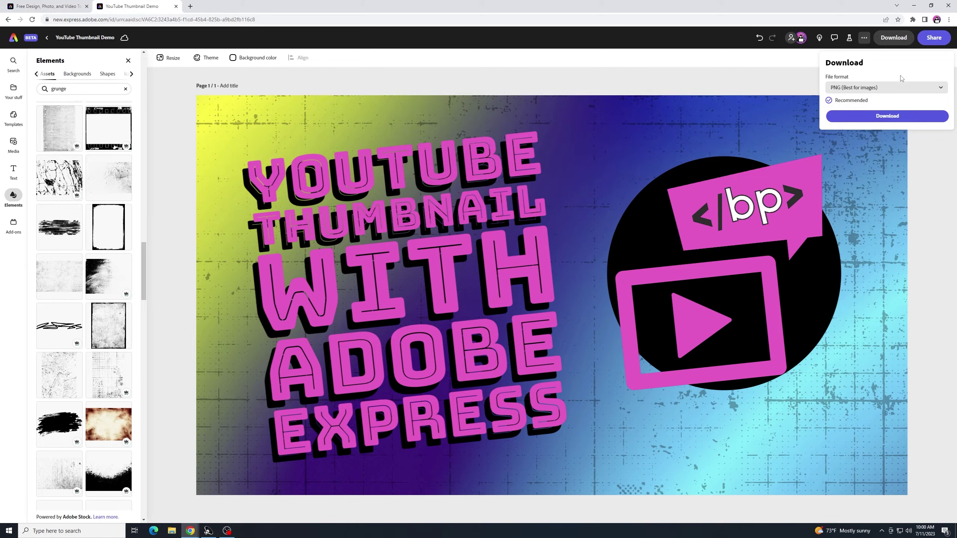
left_click(911, 87)
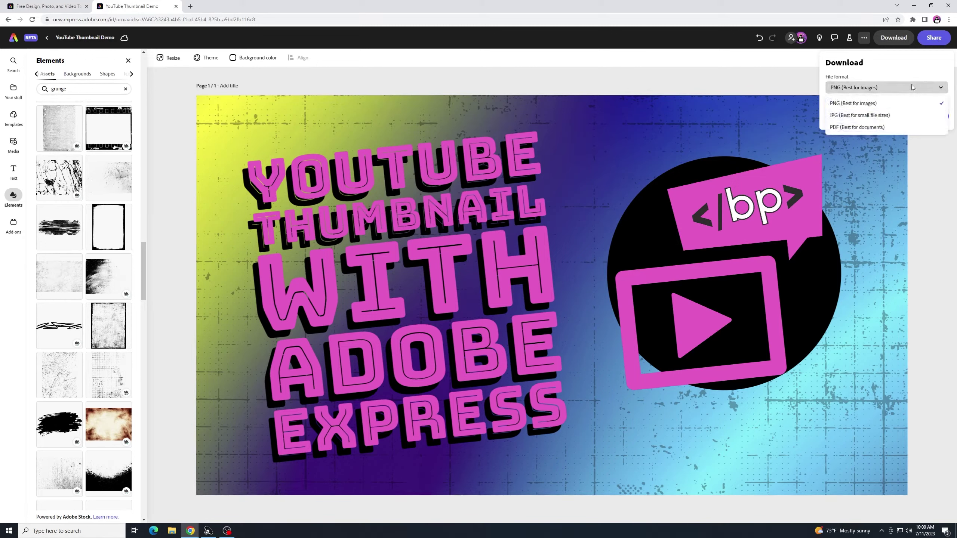
left_click(846, 115)
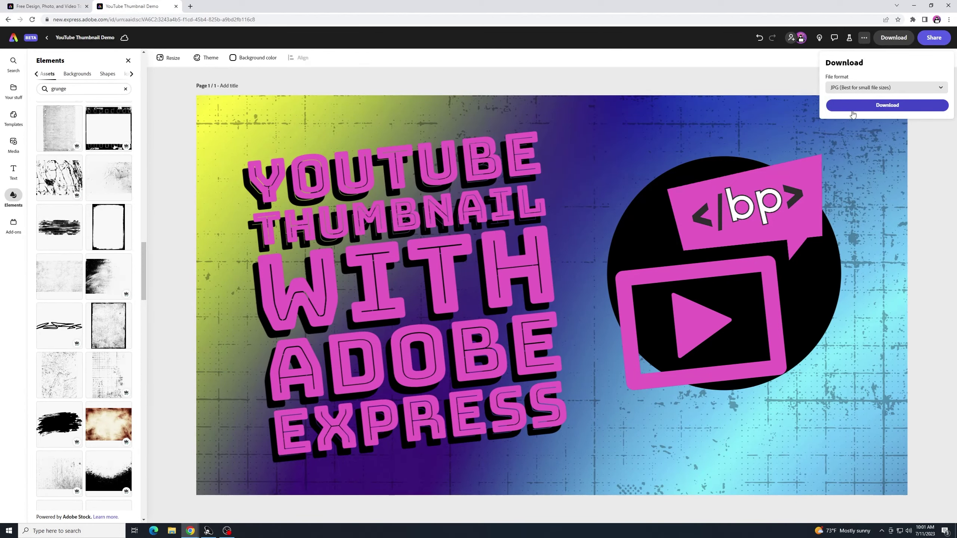
left_click(853, 109)
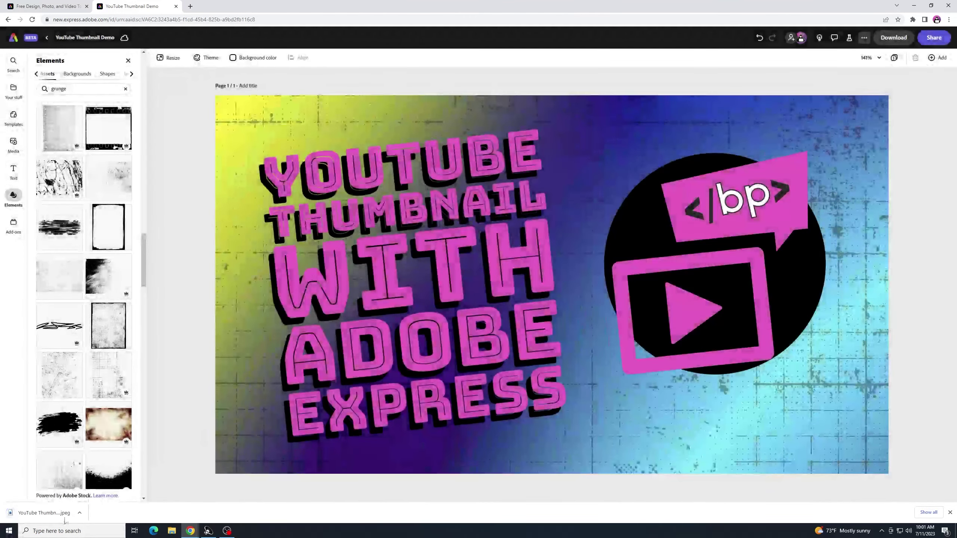
- Open YouTube Thumbnail Demo.jpeg from the Downloads folder and widen the photo viewer
left_click(80, 512)
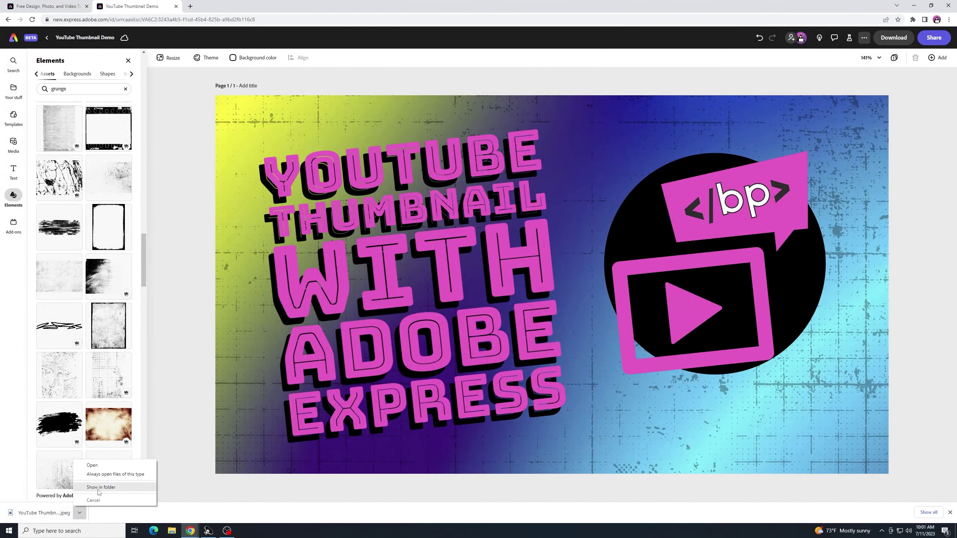
left_click(99, 493)
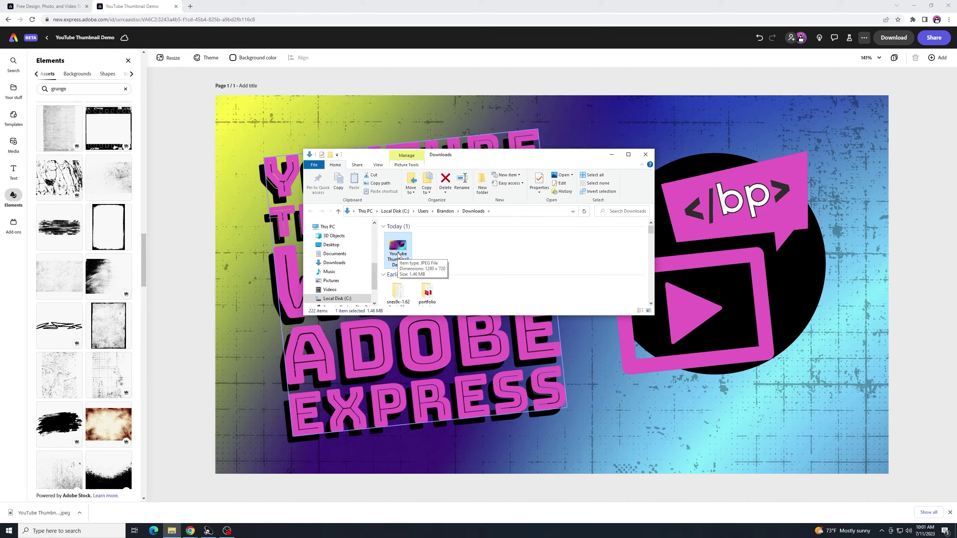
double_click(398, 253)
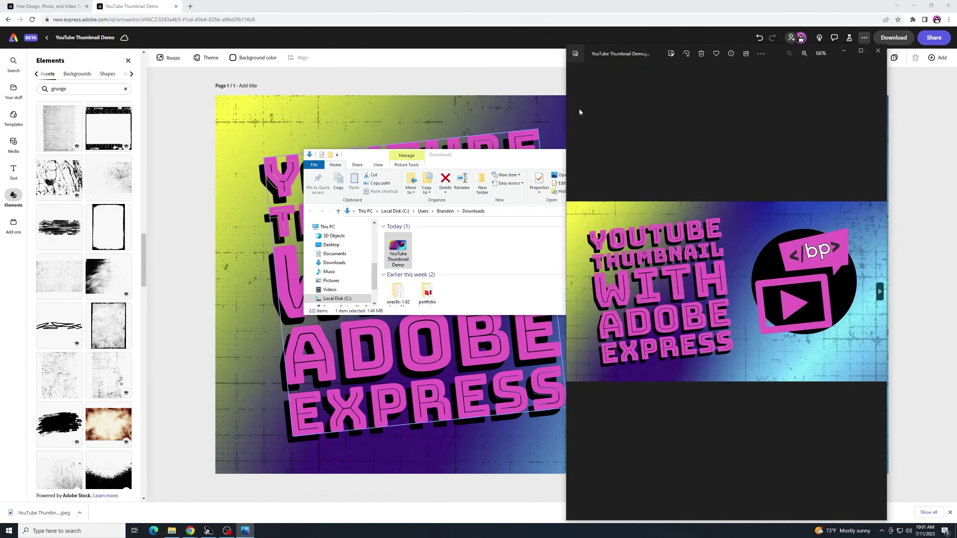
left_click_drag(566, 113, 126, 104)
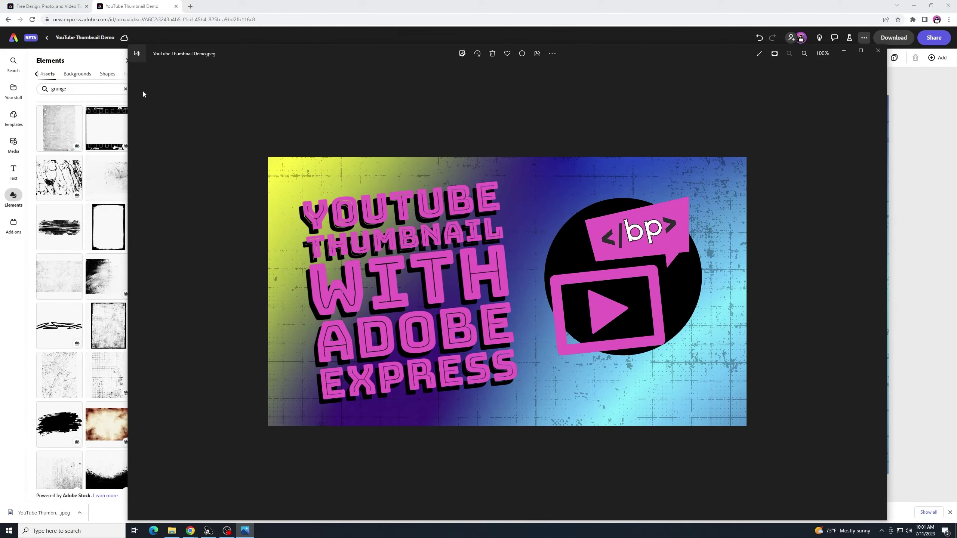